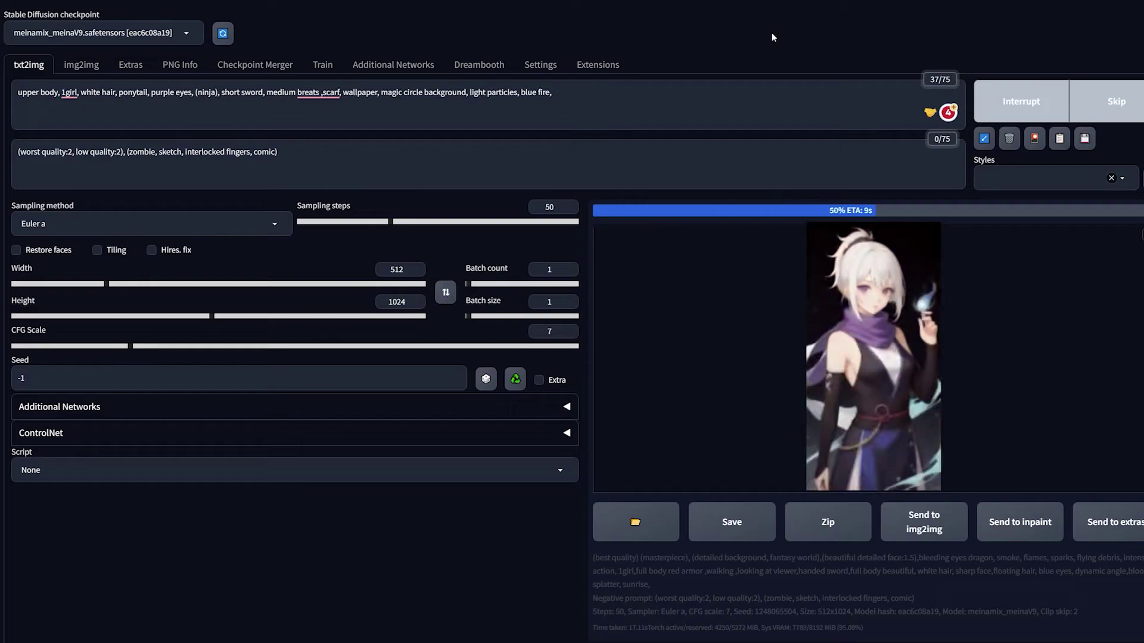
# - View the white-haired ninja image full size, then start a new generation
pyautogui.click(596, 254)
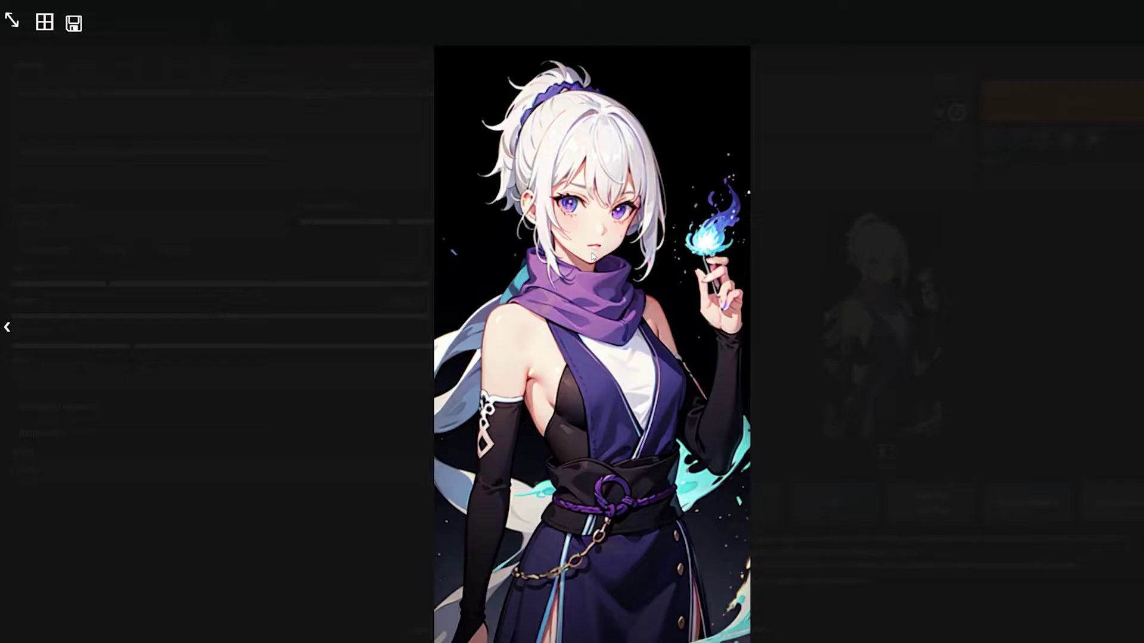
pyautogui.click(593, 256)
pyautogui.hotkey('ctrl', 'Return')
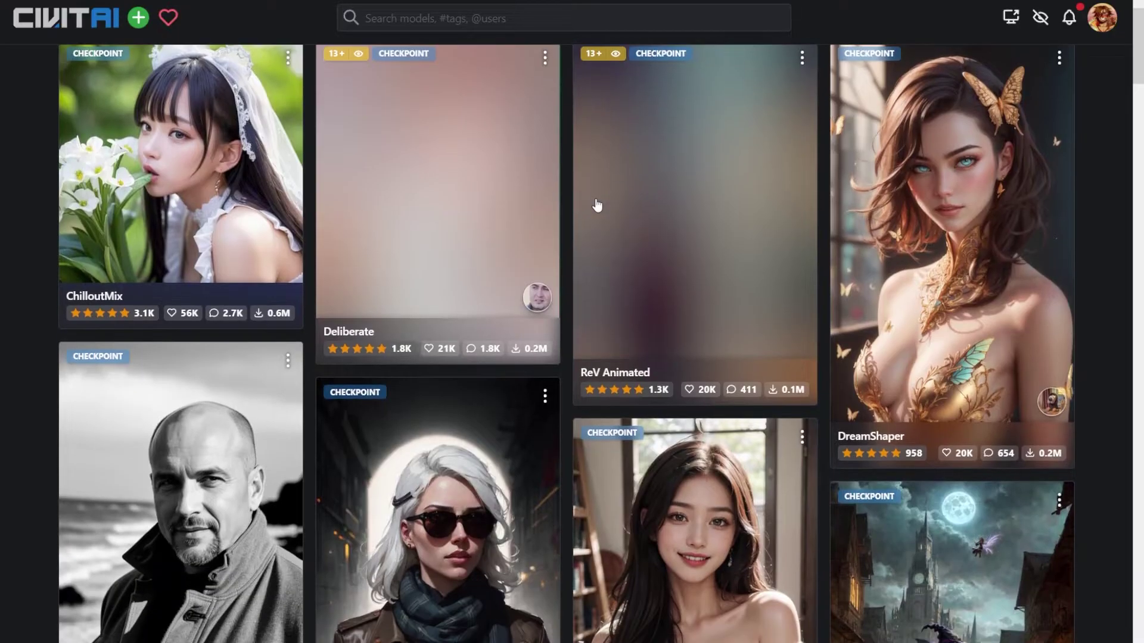
# - Search Civitai models for 'anime' and scroll through the results
pyautogui.scroll(-3, 596, 204)
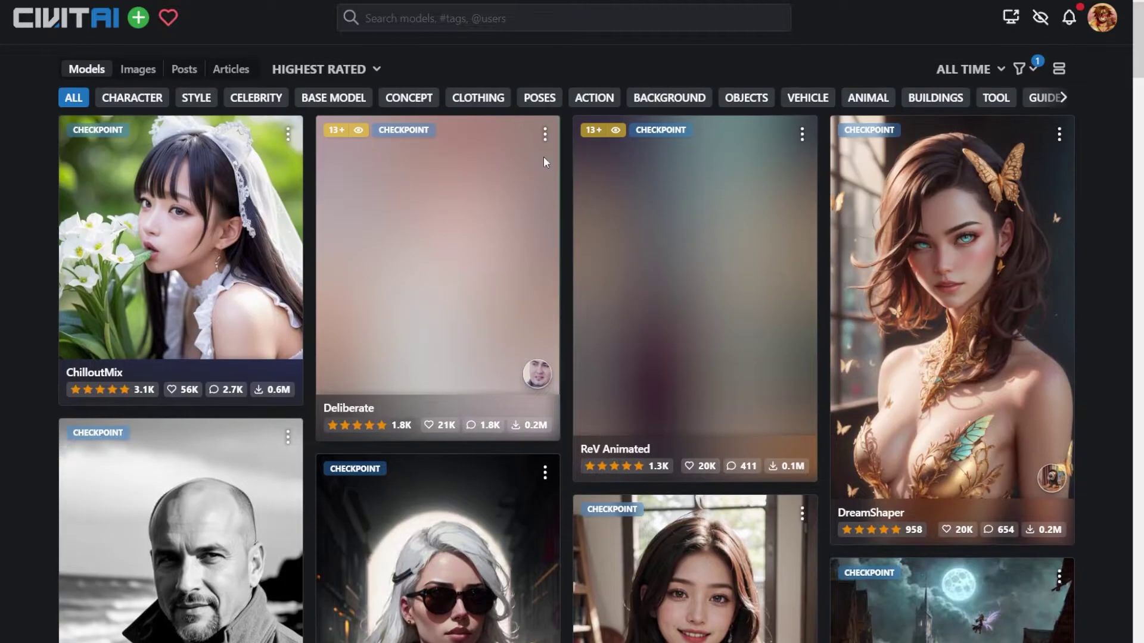
pyautogui.click(536, 18)
pyautogui.write('anime')
pyautogui.press('Return')
pyautogui.scroll(-10, 1138, 104)
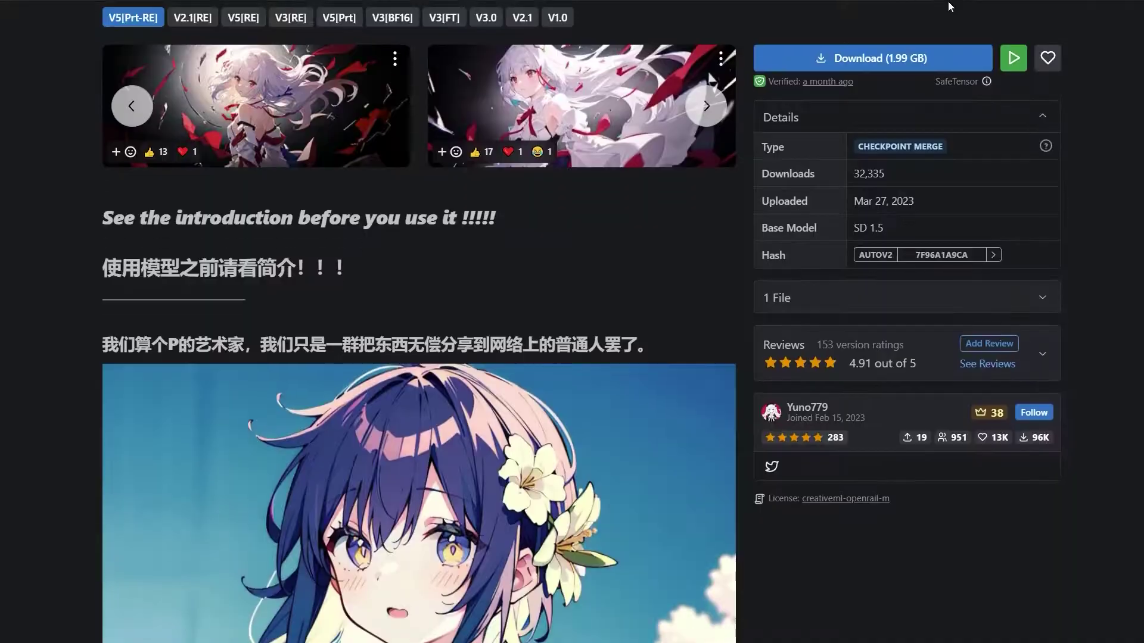
# - Scroll through the MeinaMix and br_d model pages and their community image galleries
pyautogui.scroll(-2, 948, 10)
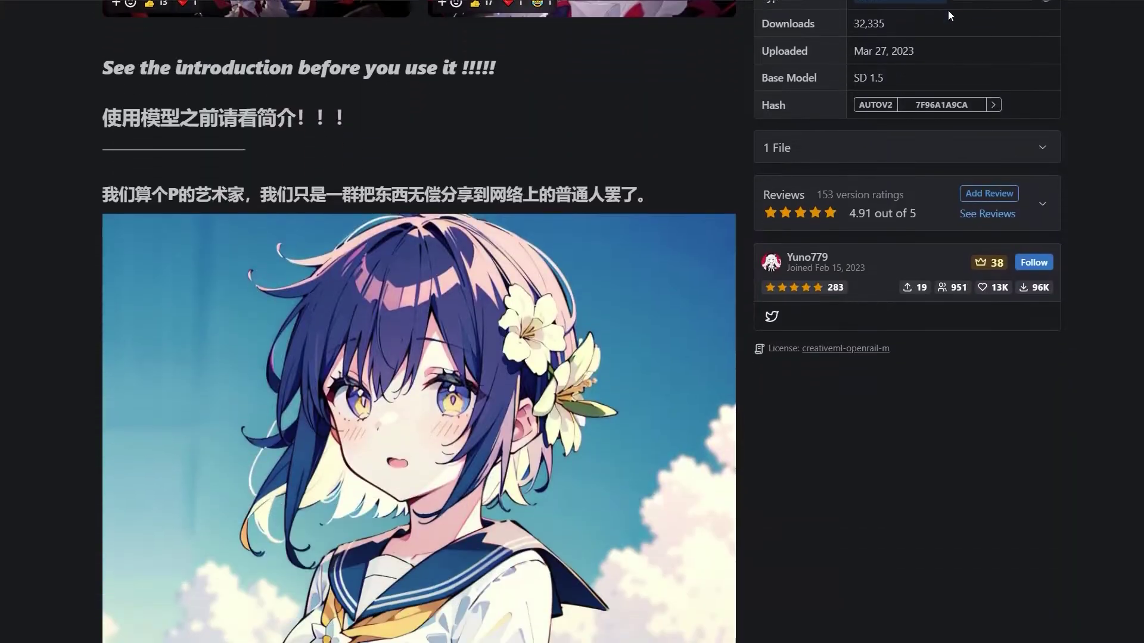
pyautogui.scroll(-10, 948, 16)
pyautogui.scroll(-15, 950, 49)
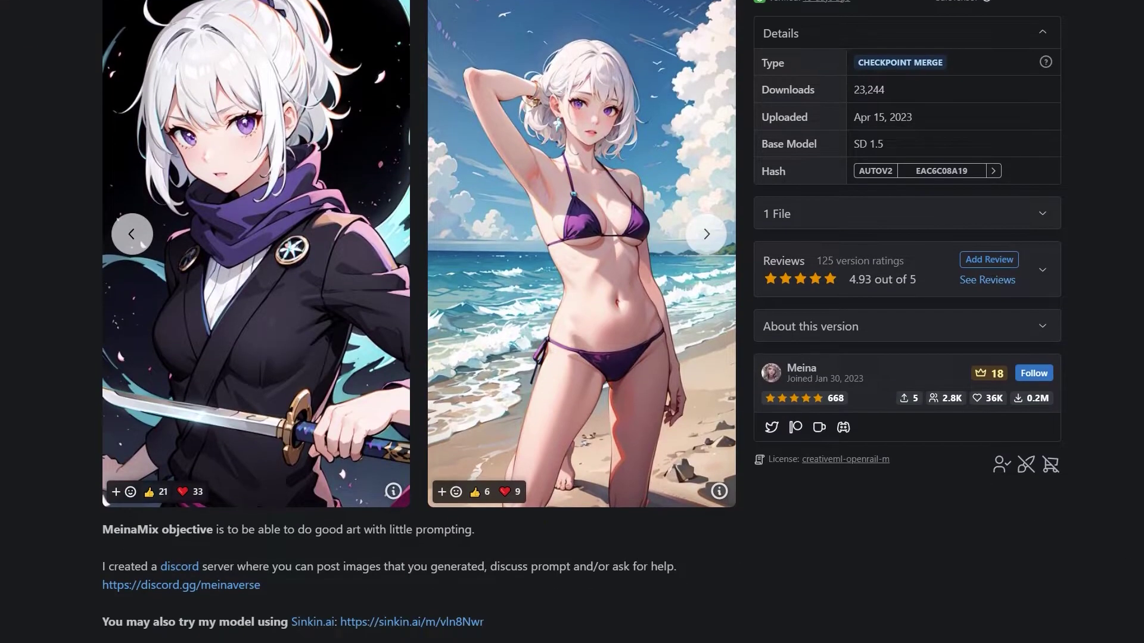
pyautogui.scroll(-4, 582, 314)
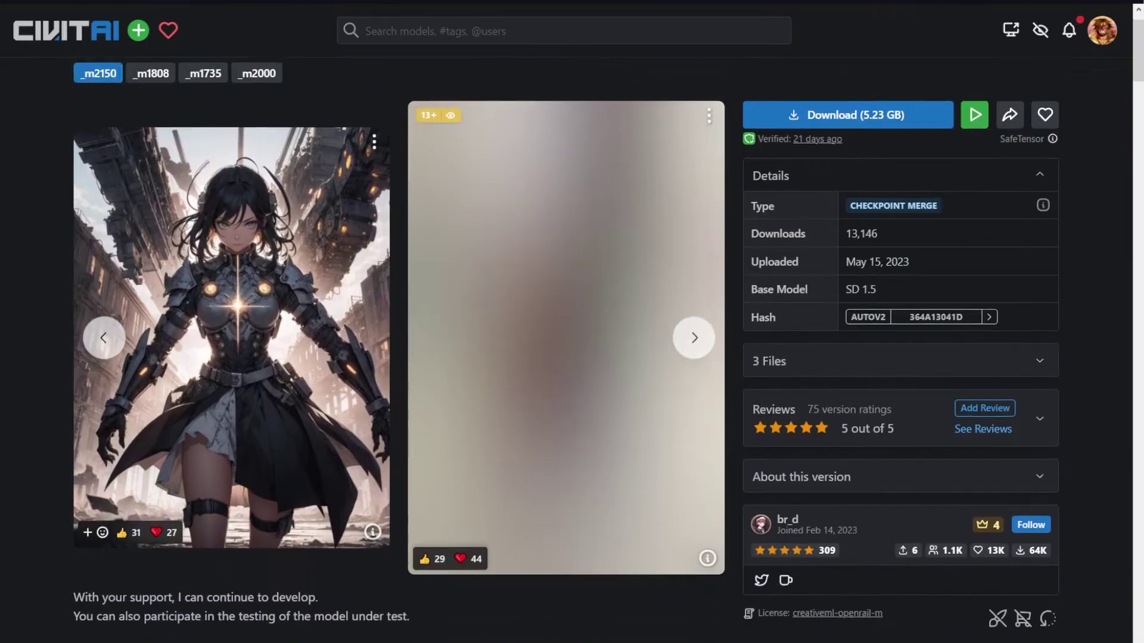
pyautogui.scroll(-6, 572, 333)
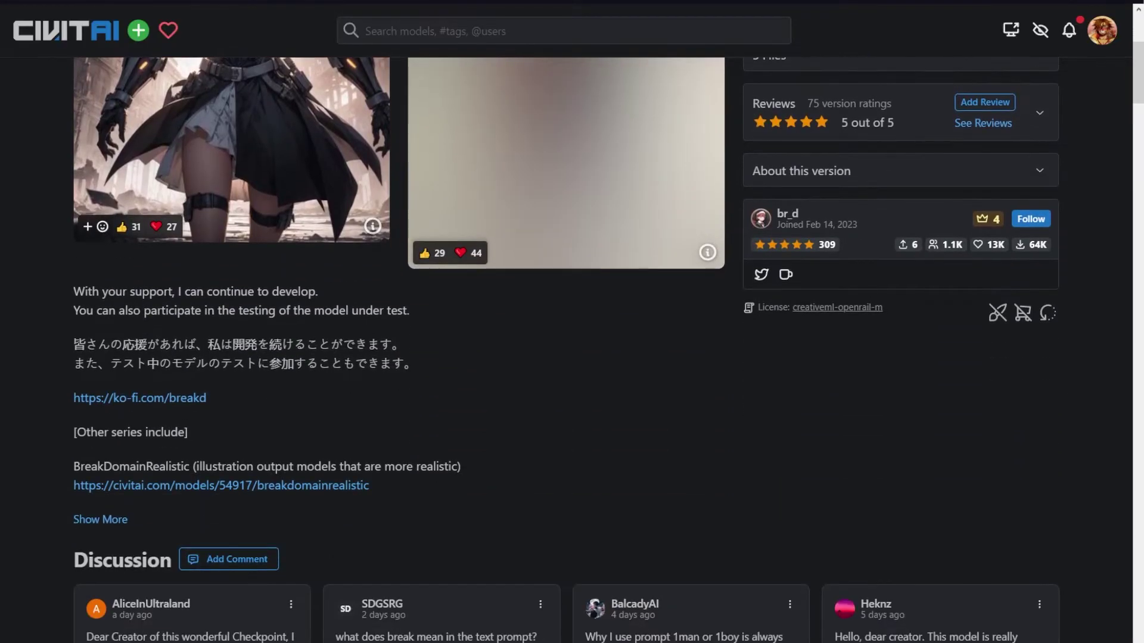
pyautogui.scroll(-10, 572, 333)
pyautogui.scroll(-10, 572, 333)
pyautogui.scroll(-10, 571, 333)
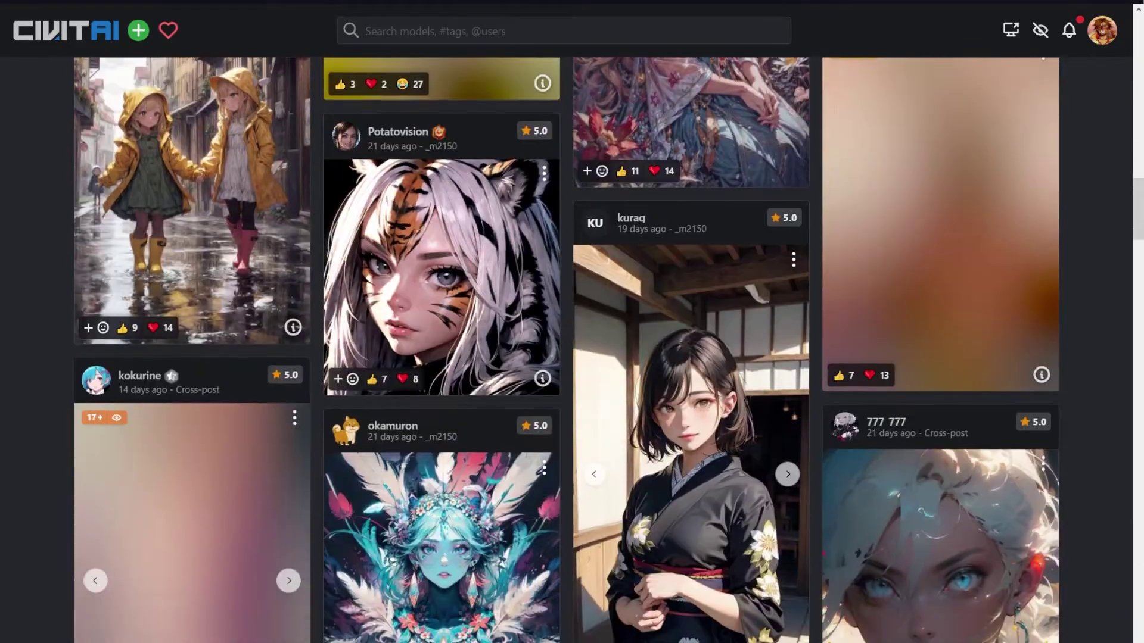
pyautogui.scroll(-10, 572, 334)
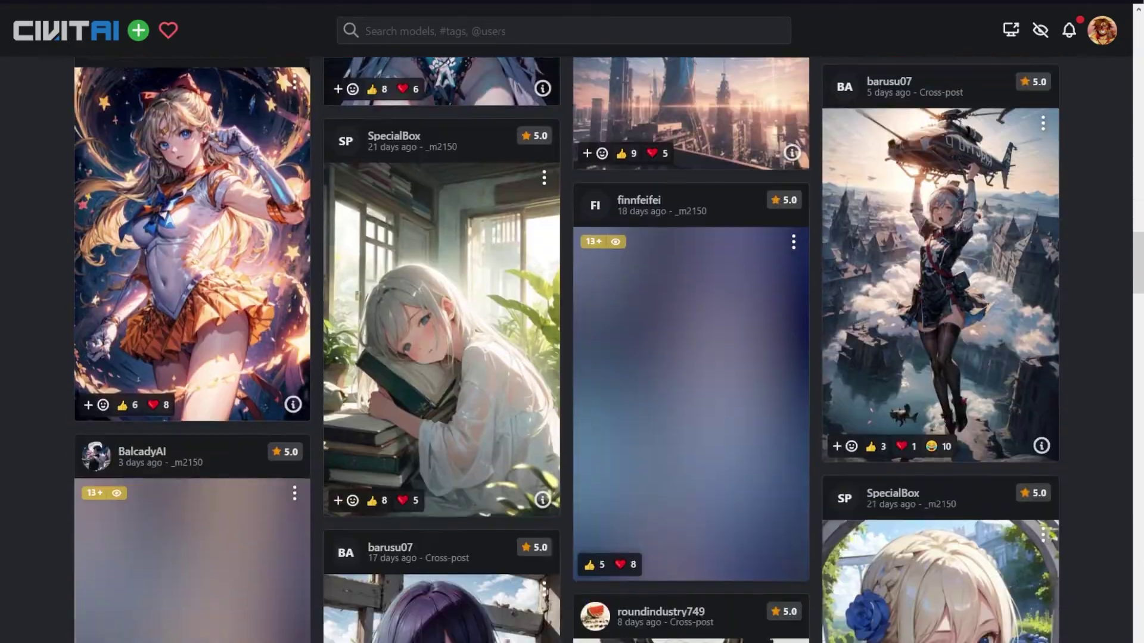
pyautogui.scroll(-8, 571, 334)
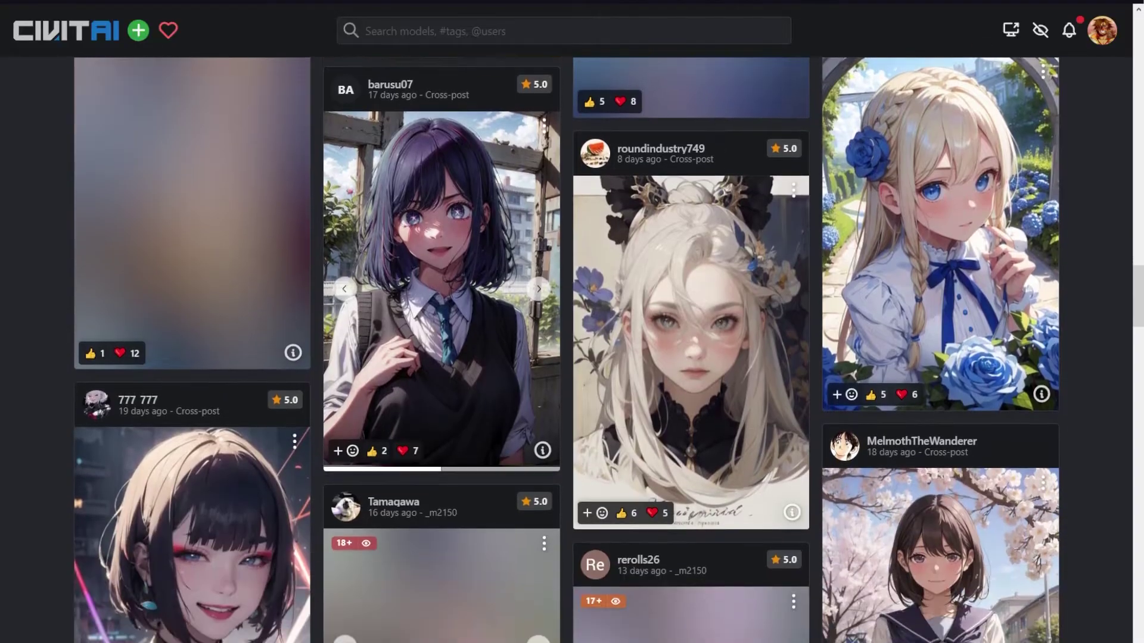
pyautogui.scroll(-2, 572, 334)
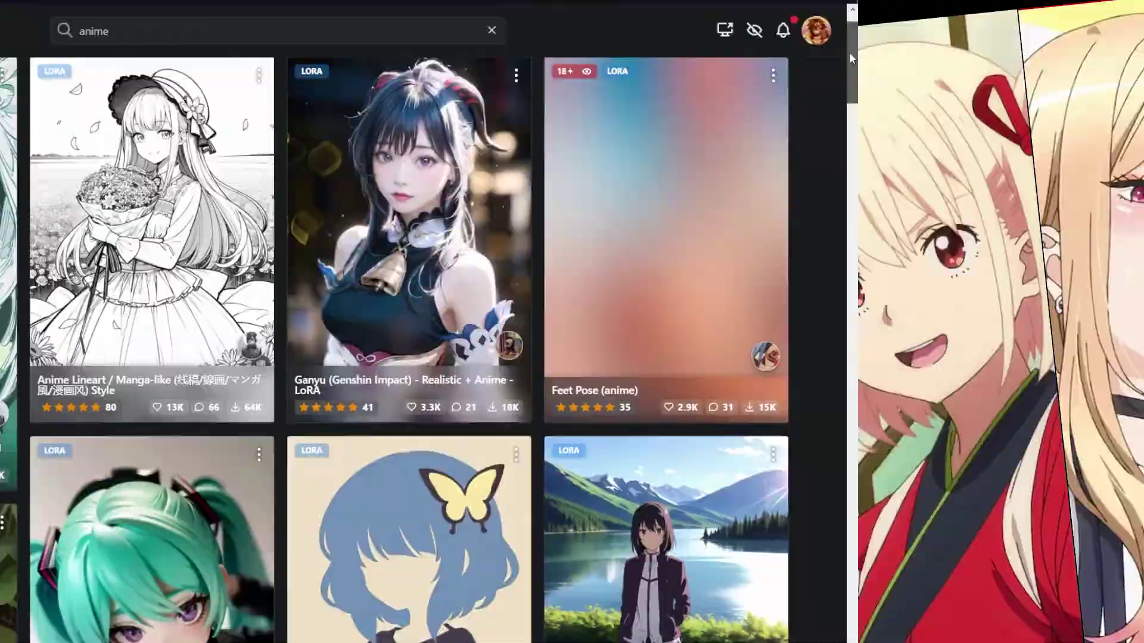
pyautogui.scroll(-8, 1138, 96)
# - Scroll the txt2img page to show the breakdomain_M2150 checkpoint with empty prompts
pyautogui.moveTo(1137, 97); pyautogui.dragTo(1139, 250)
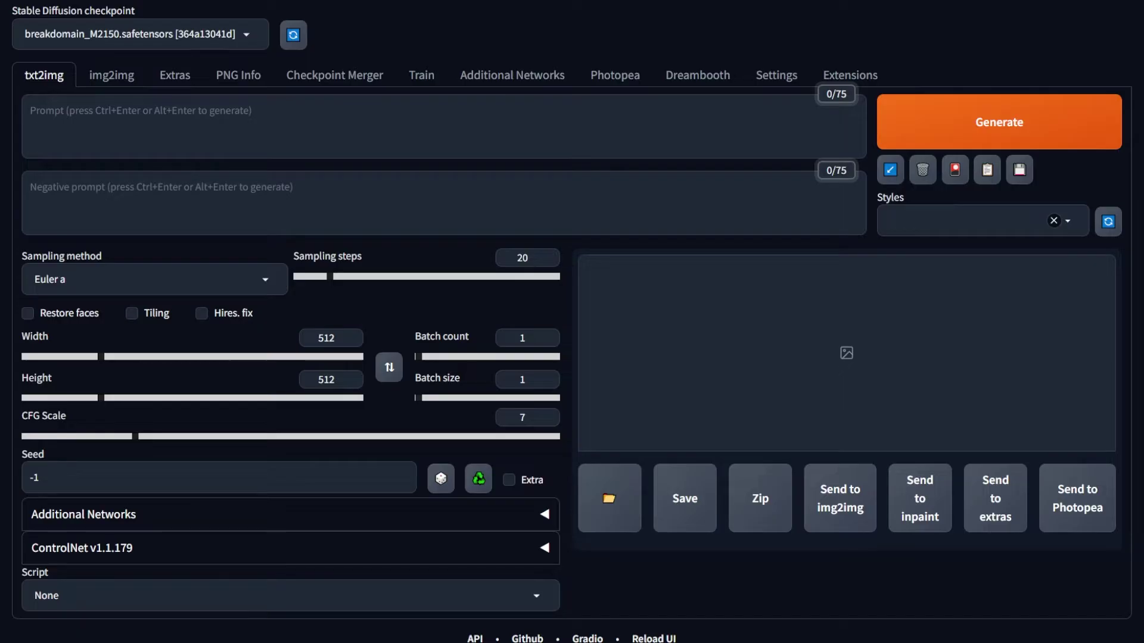
# - Paste the long negative prompt and keep Euler a as the sampling method
pyautogui.click(31, 187)
pyautogui.write('(deformed, distorted, disfigured:1.3), poorly drawn, bad anatomy, wrong anatomy, extra limb, missing limb, floating limbs, (mutated hands and fingers:1.4), disconnected limbs, mutation, mutated, ugly, disgusting, blurry, amputation. tattoo, writing, signature, watermark., black and white,  bad-hands-3, easynegative')
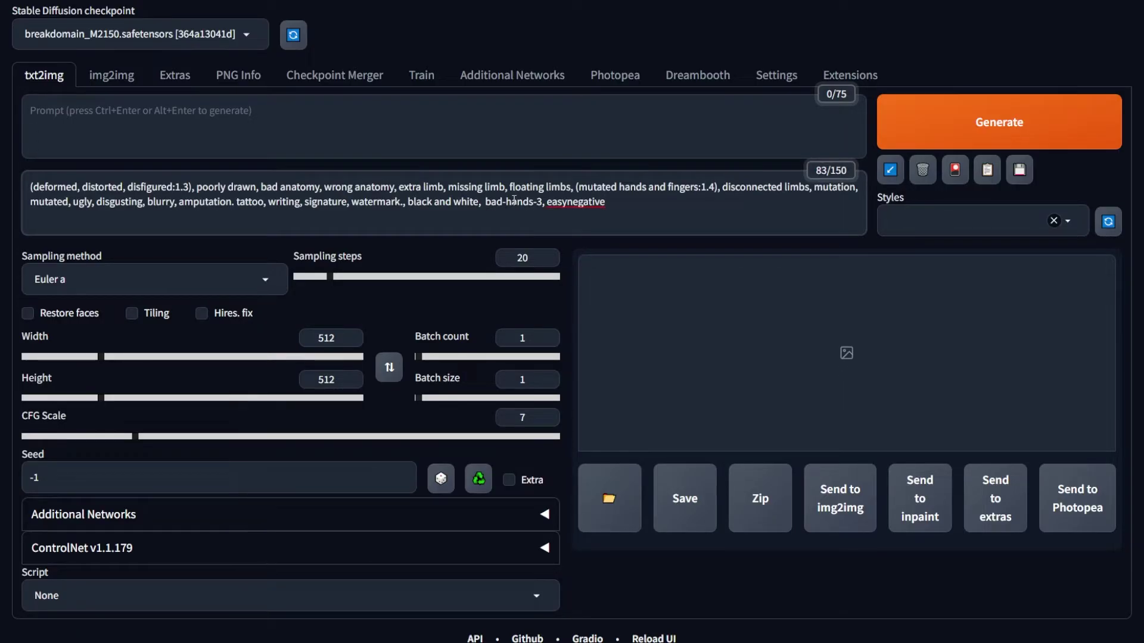
pyautogui.click(246, 275)
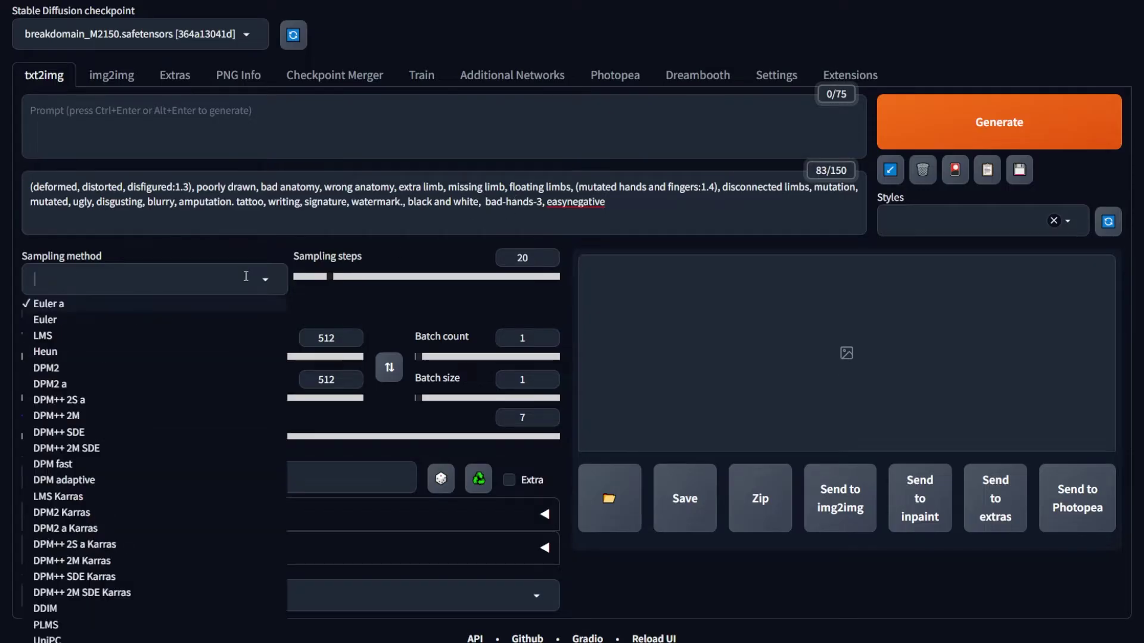
pyautogui.click(115, 305)
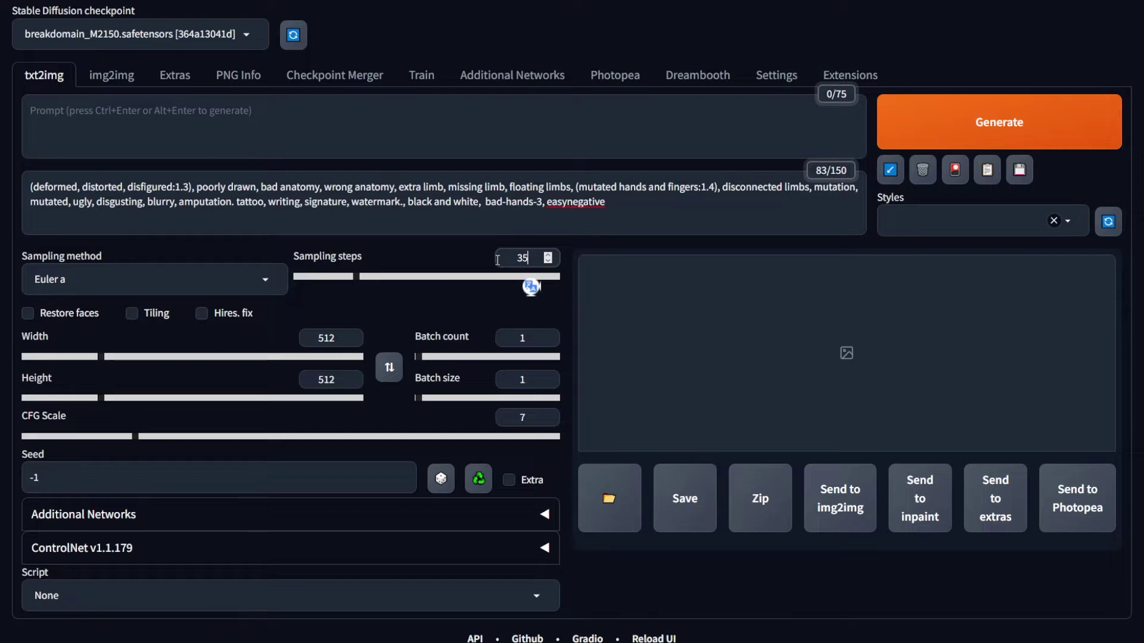
# - Set the height to 768 and paste the Adult_Eris prompt
pyautogui.click(320, 380)
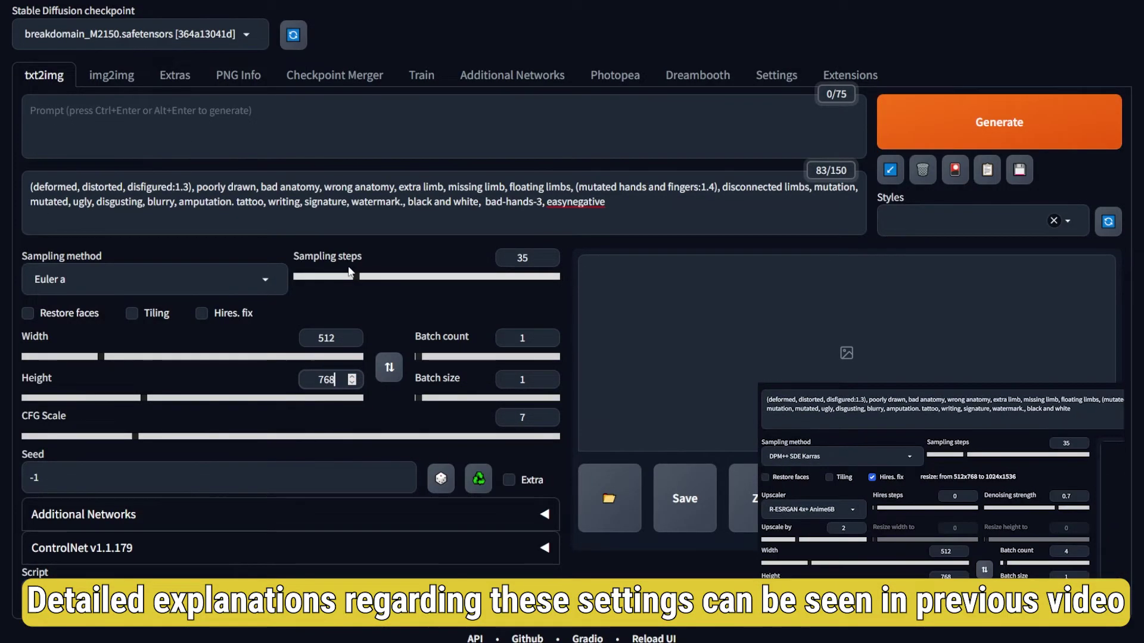
pyautogui.click(469, 141)
pyautogui.write('best quality, highres, absurdres, ultra-detailed, Adult_Eris, 1girl, red_hair, solo, long_hair, breasts, large_breasts, red_eyes, brown_chaps, brown_shorts, navel, hairband, brown_coat_white_fur, midriff, hand_on_hip, inner_thighs, annoyed, tsundere, glaring')
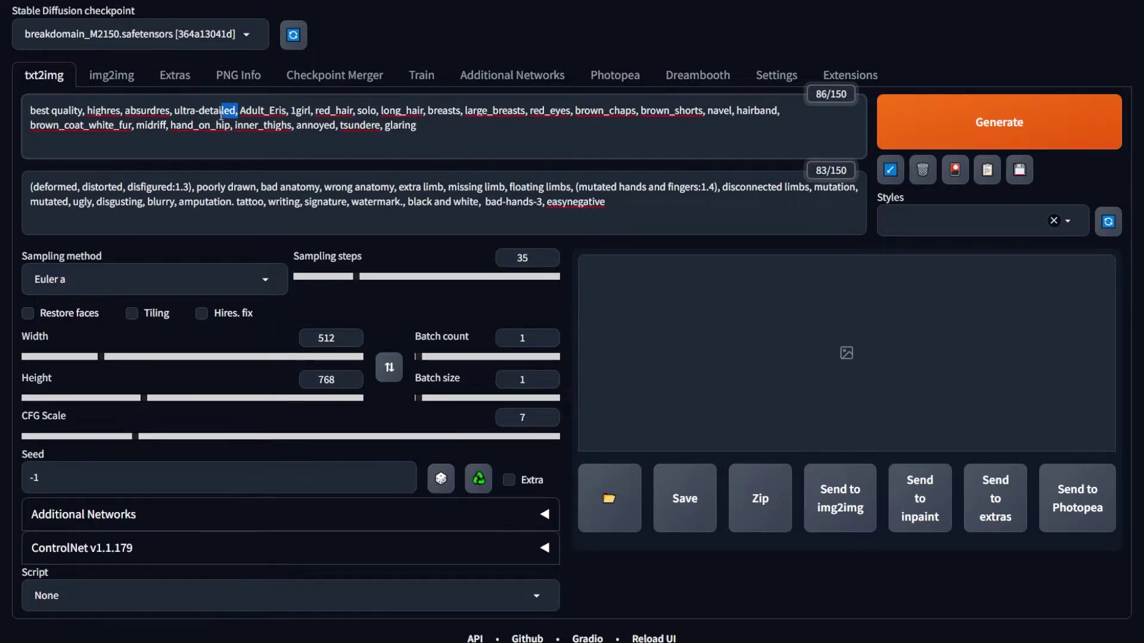
# - Highlight the quality tags, Adult_Eris trigger word and description tags, then generate
pyautogui.moveTo(231, 111); pyautogui.dragTo(76, 116)
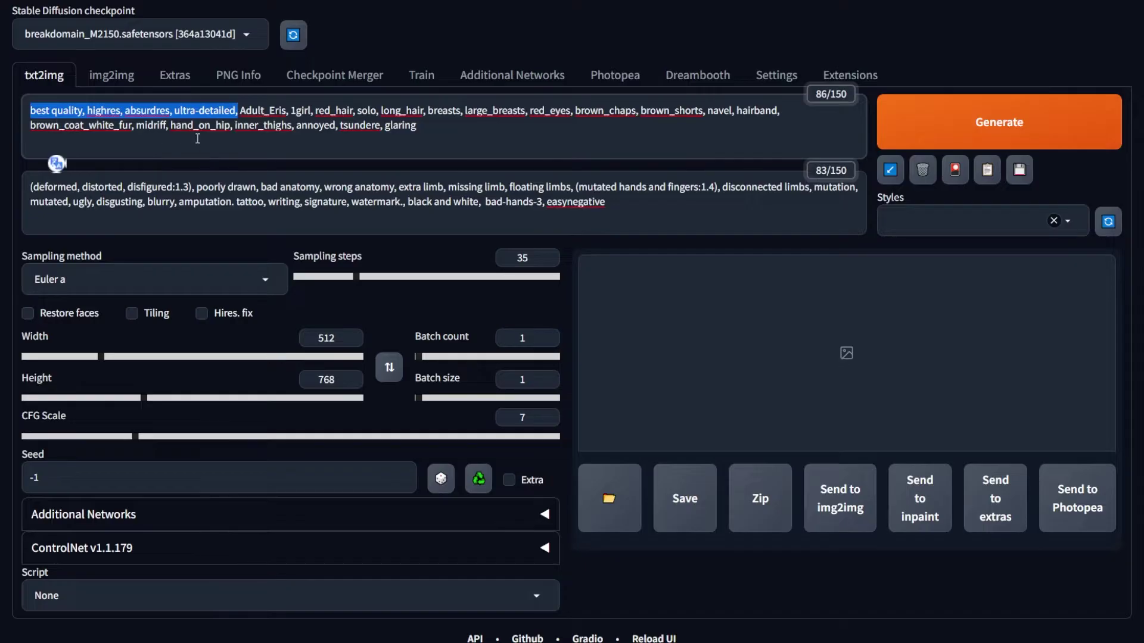
pyautogui.click(227, 132)
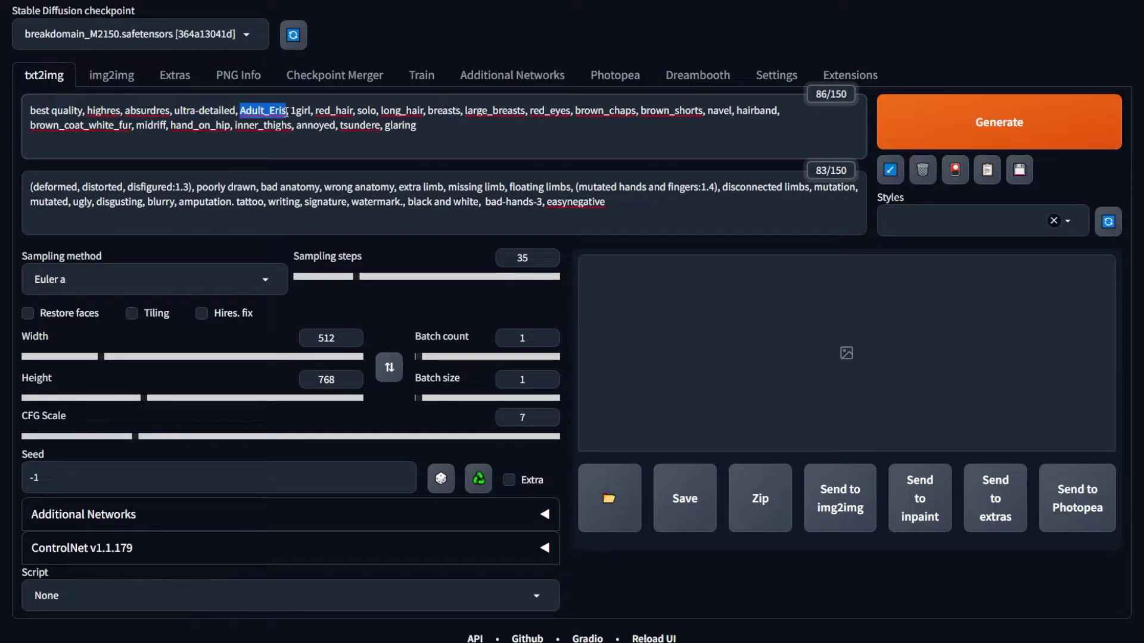
pyautogui.moveTo(291, 112); pyautogui.dragTo(403, 110)
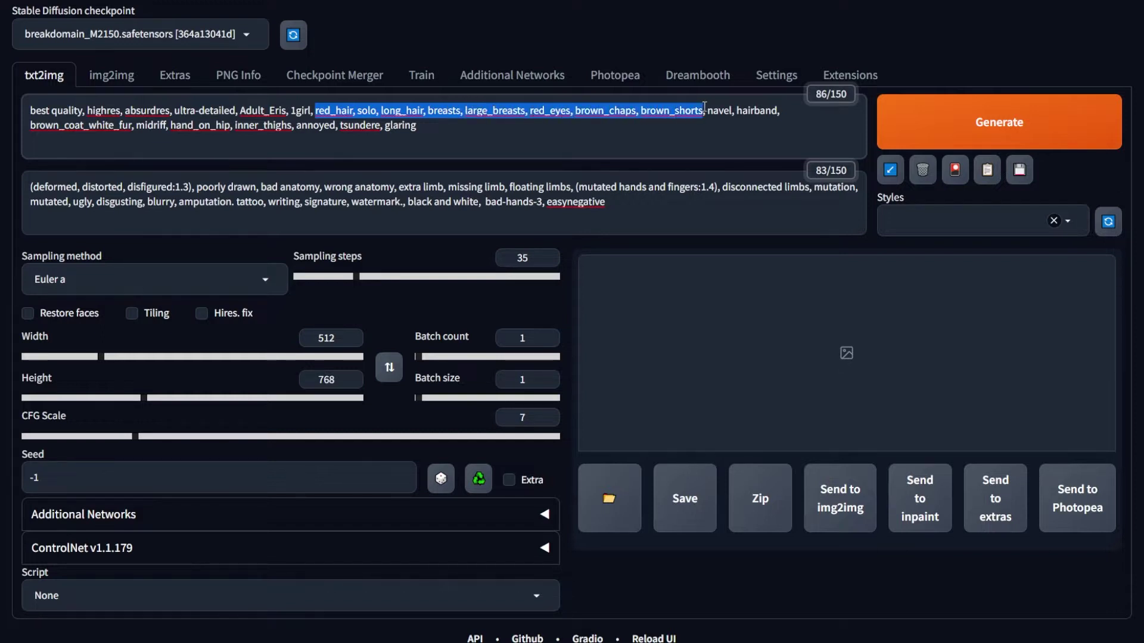
pyautogui.moveTo(780, 113); pyautogui.dragTo(238, 133)
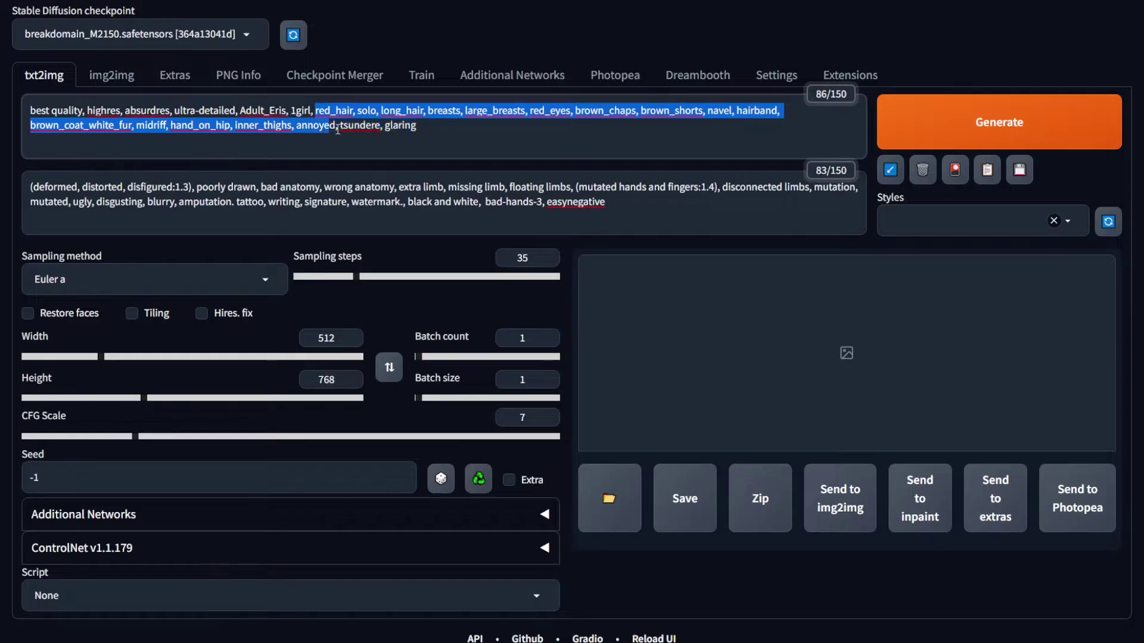
pyautogui.click(458, 129)
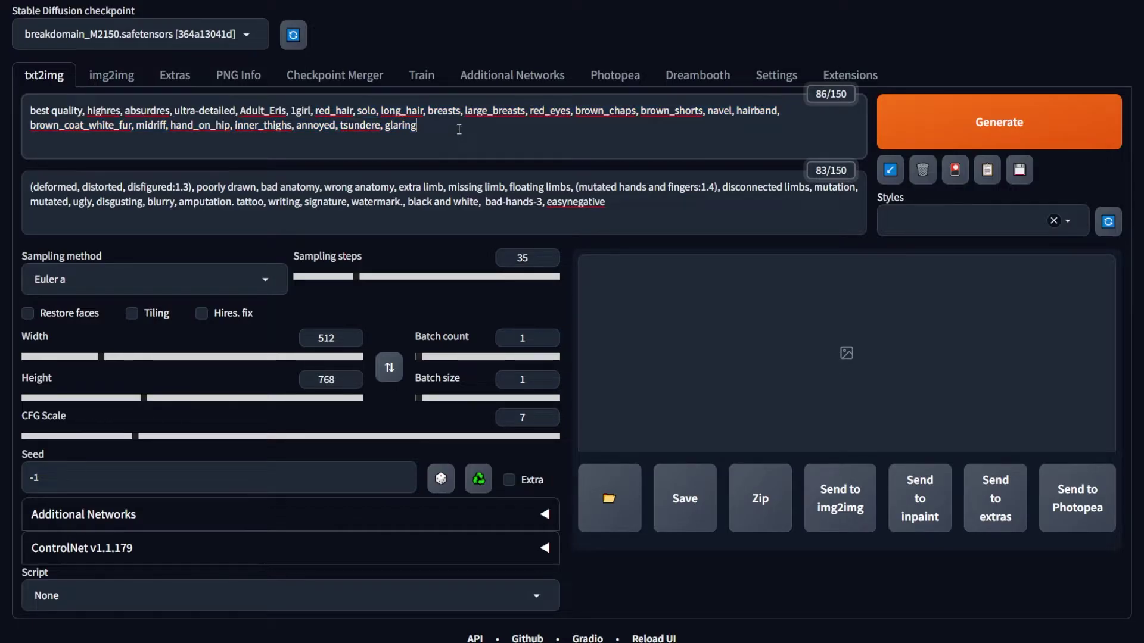
pyautogui.click(915, 128)
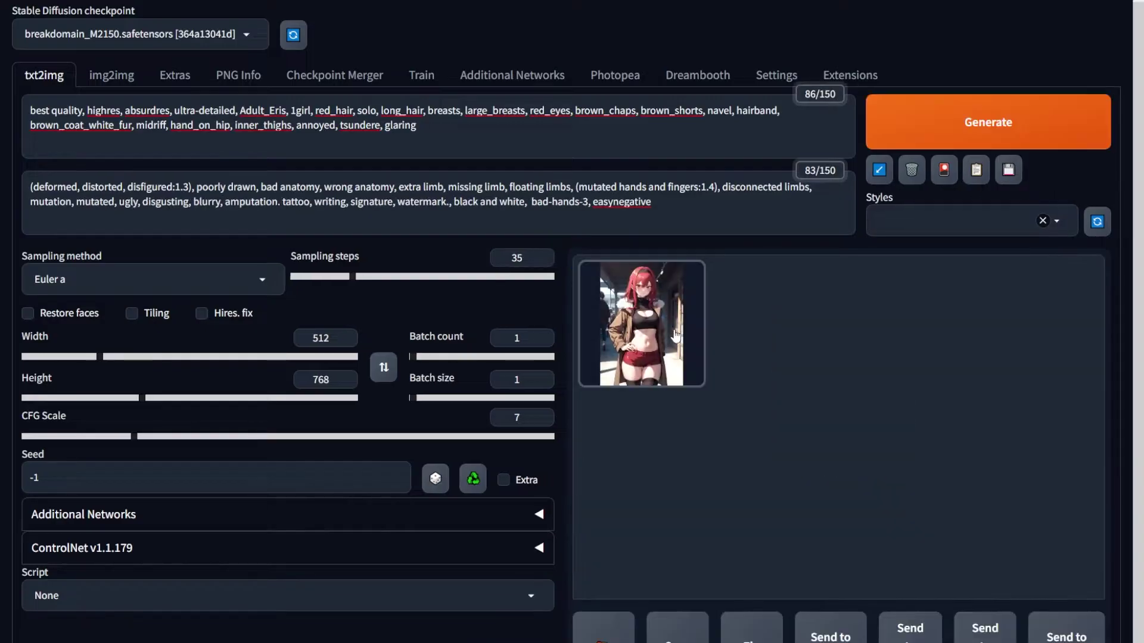
# - View the red-haired Adult_Eris result full size
pyautogui.click(797, 337)
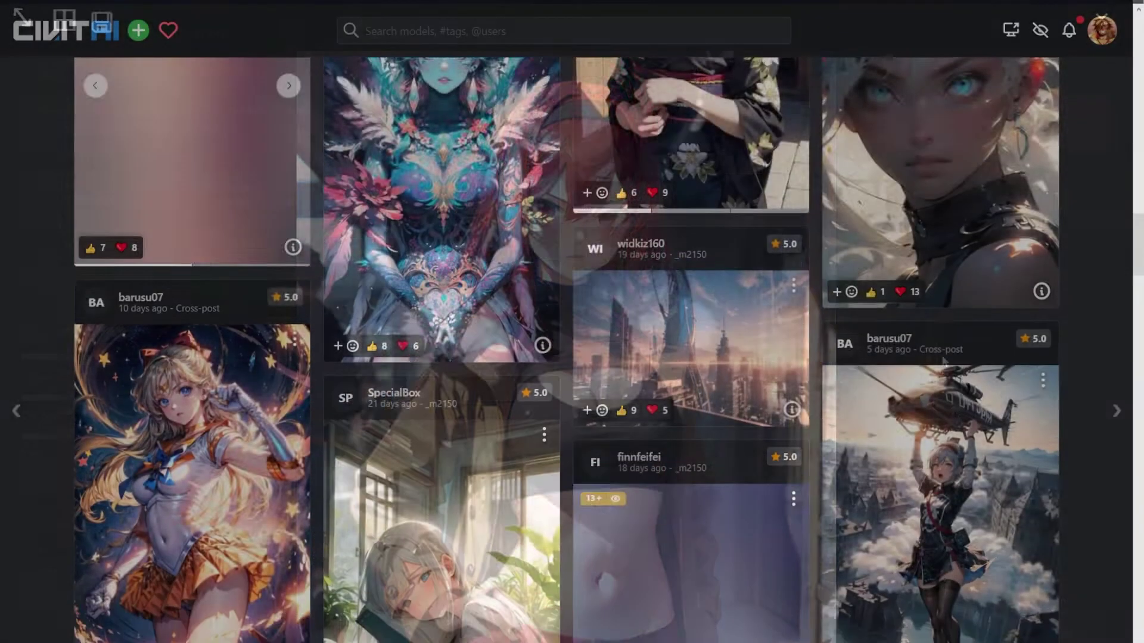
pyautogui.scroll(-7, 572, 357)
pyautogui.scroll(-7, 572, 350)
pyautogui.scroll(-8, 572, 350)
pyautogui.scroll(-4, 572, 350)
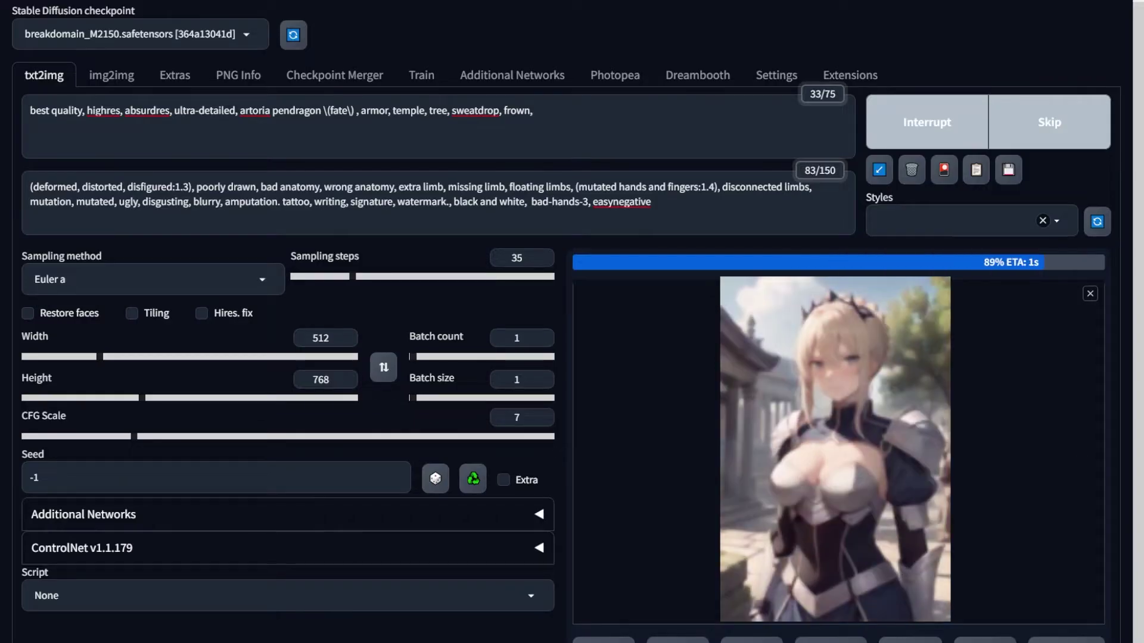
# - Enlarge the armored Artoria Pendragon image for comparison
pyautogui.click(916, 394)
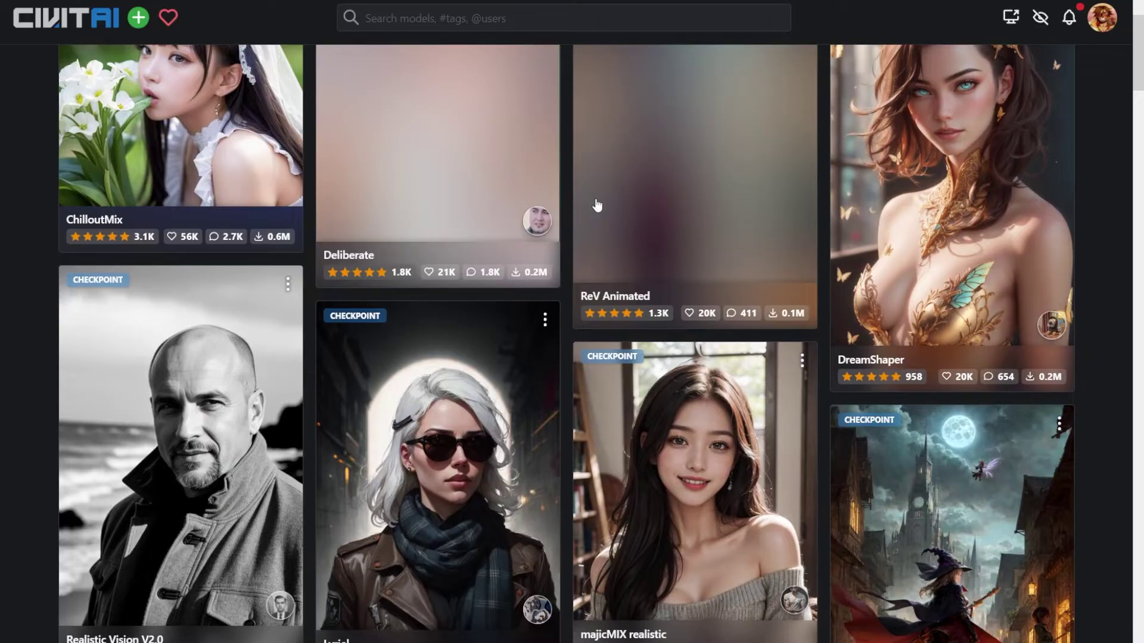
pyautogui.scroll(-1, 595, 204)
pyautogui.scroll(4, 597, 206)
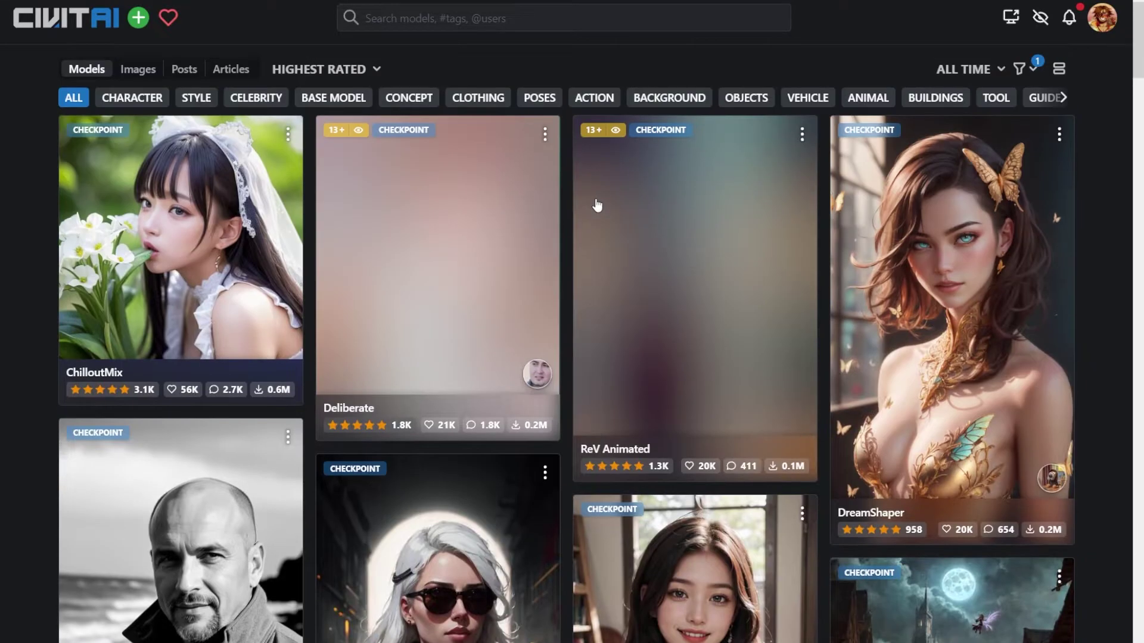
# - Search Civitai for 'eris' and open the Eris (Adult) model page
pyautogui.click(417, 21)
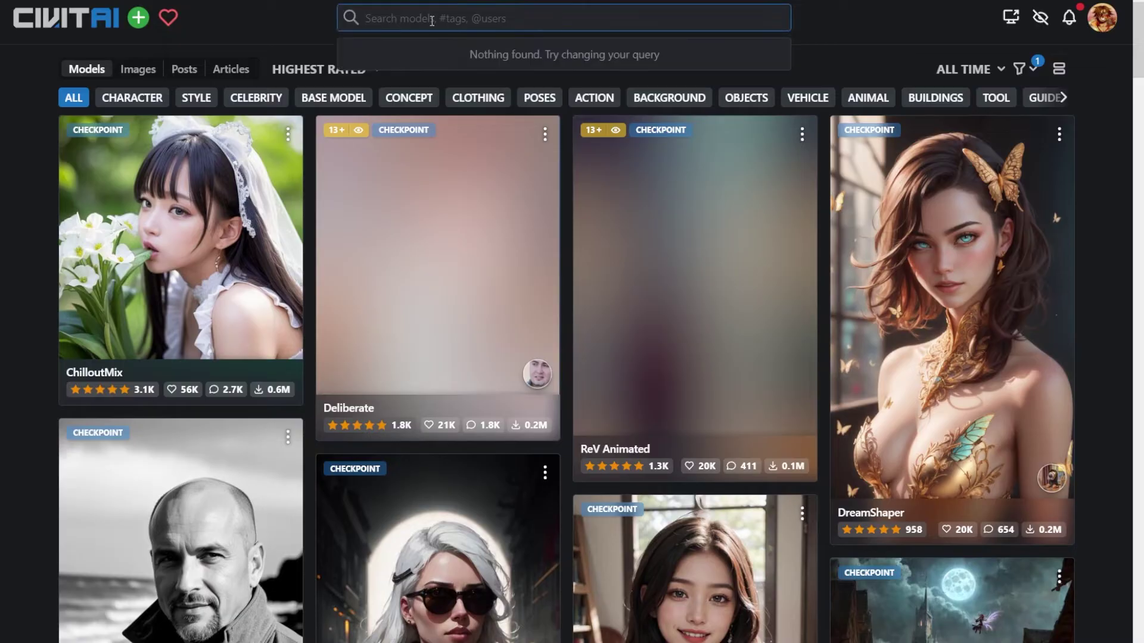
pyautogui.write('eris')
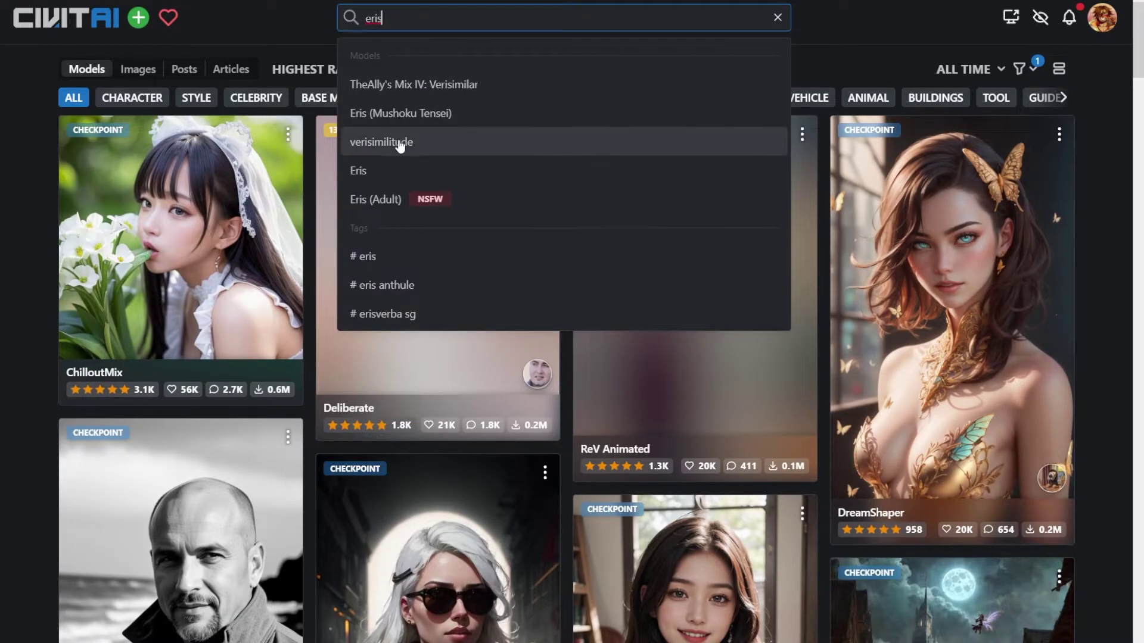
pyautogui.click(384, 203)
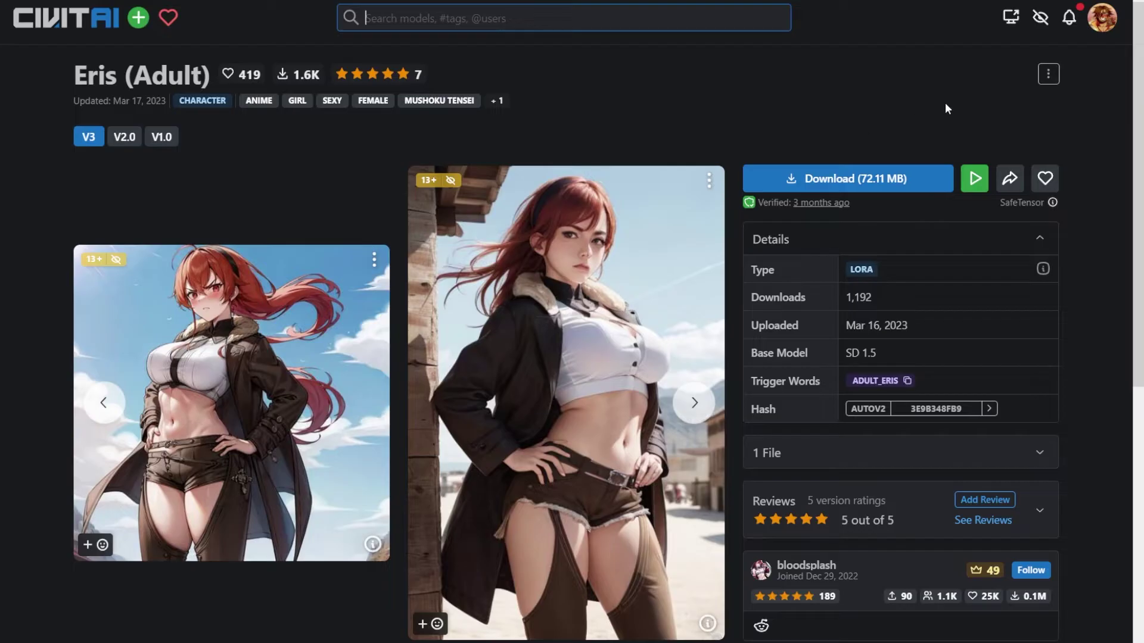
# - Download the V3 Eris (Adult) LoRA and open the stable-diffusion-webui folder
pyautogui.moveTo(1139, 52); pyautogui.dragTo(1136, 265)
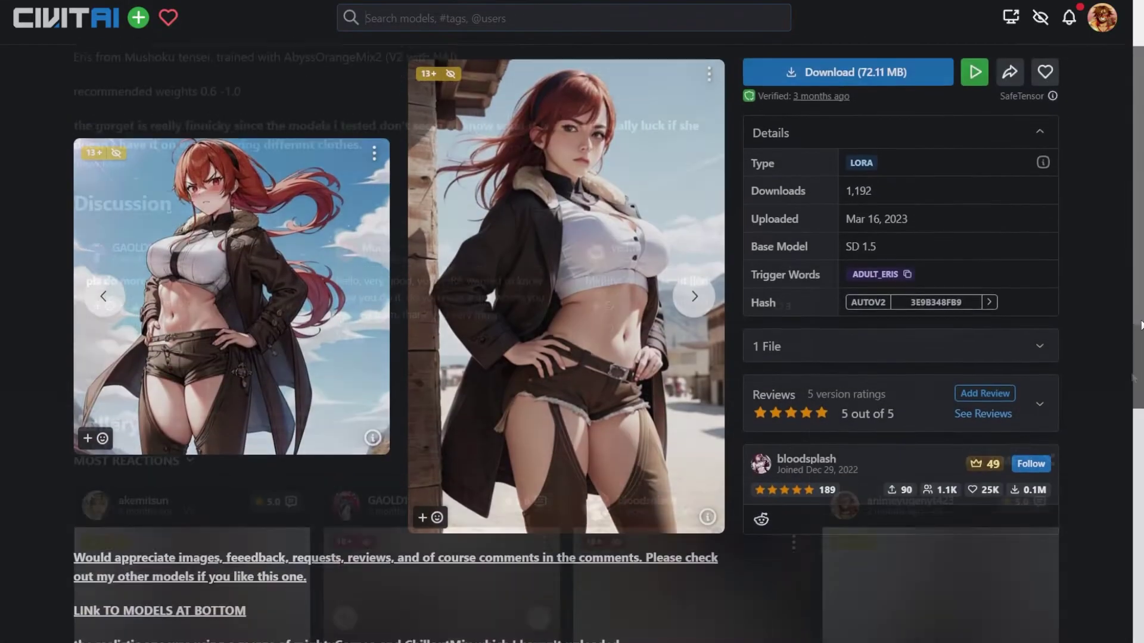
pyautogui.moveTo(1140, 324); pyautogui.dragTo(1140, 276)
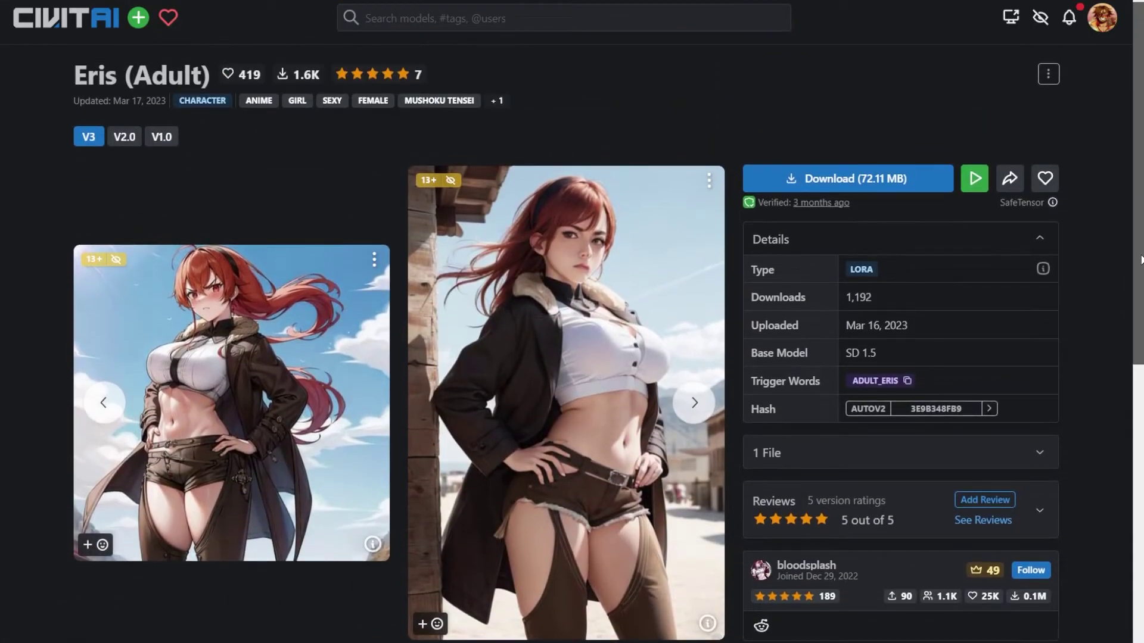
pyautogui.click(852, 179)
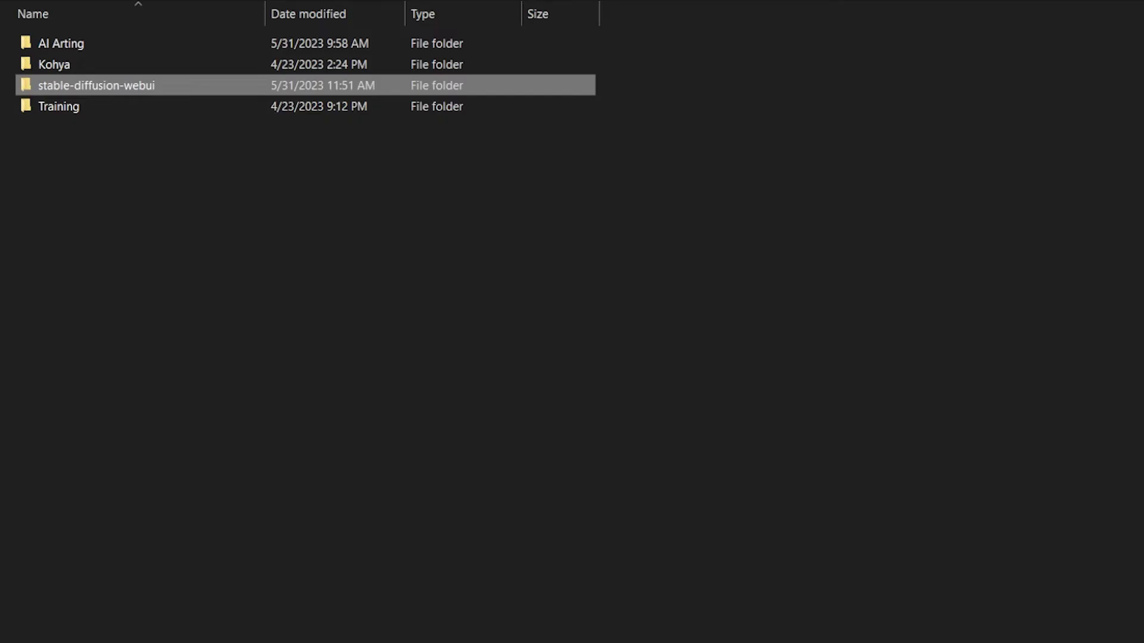
pyautogui.doubleClick(119, 84)
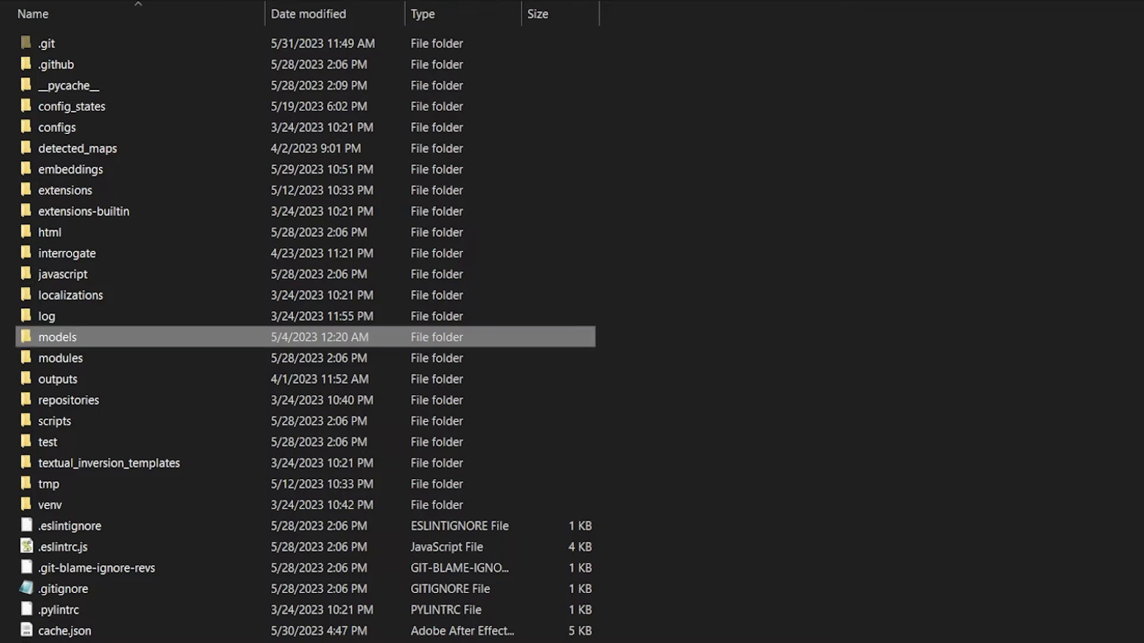
# - Open models > Lora, then copy the ADULT_ERIS trigger word from Civitai
pyautogui.doubleClick(58, 337)
pyautogui.doubleClick(59, 295)
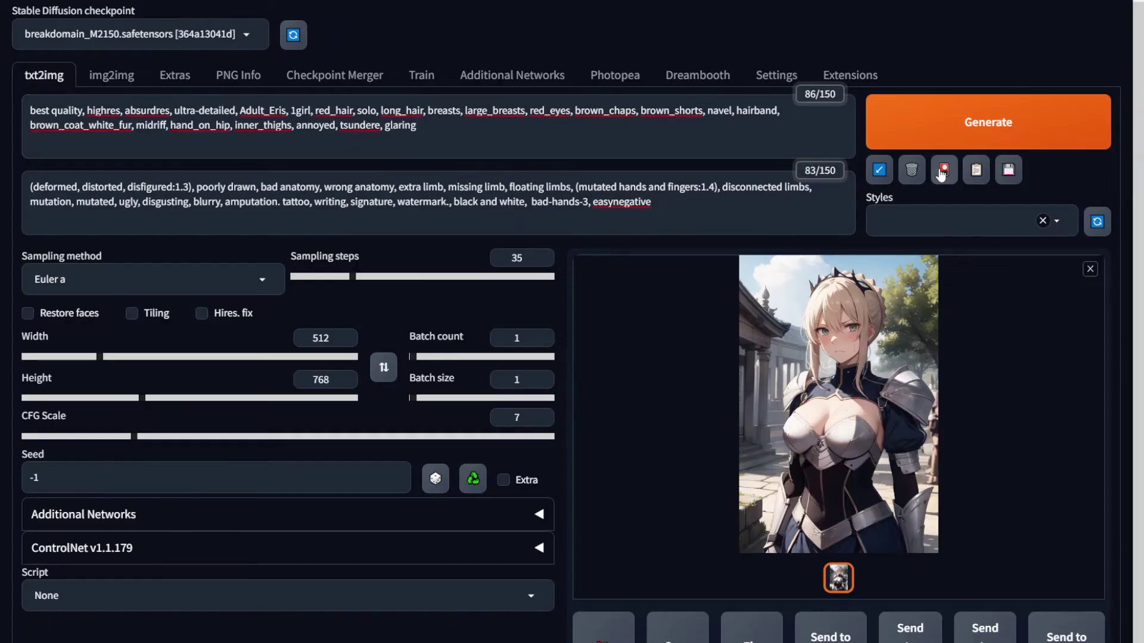
pyautogui.click(943, 171)
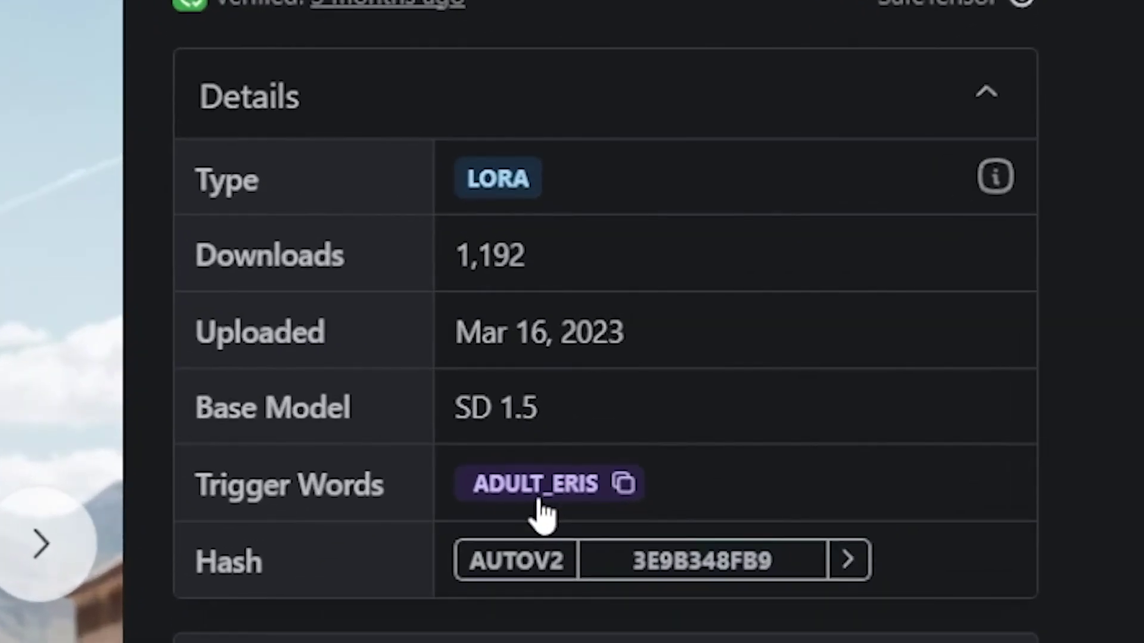
pyautogui.click(539, 508)
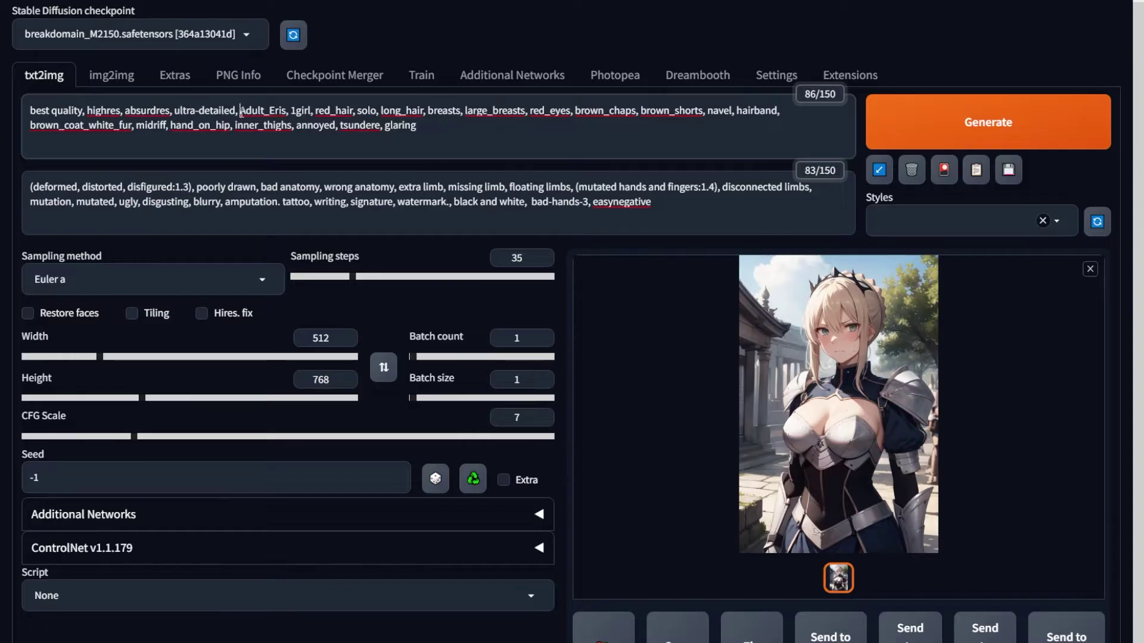
# - Append the erisAdult_v3 LoRA tag to the prompt from the Lora list
pyautogui.moveTo(239, 111); pyautogui.dragTo(287, 111)
pyautogui.click(321, 137)
pyautogui.click(947, 171)
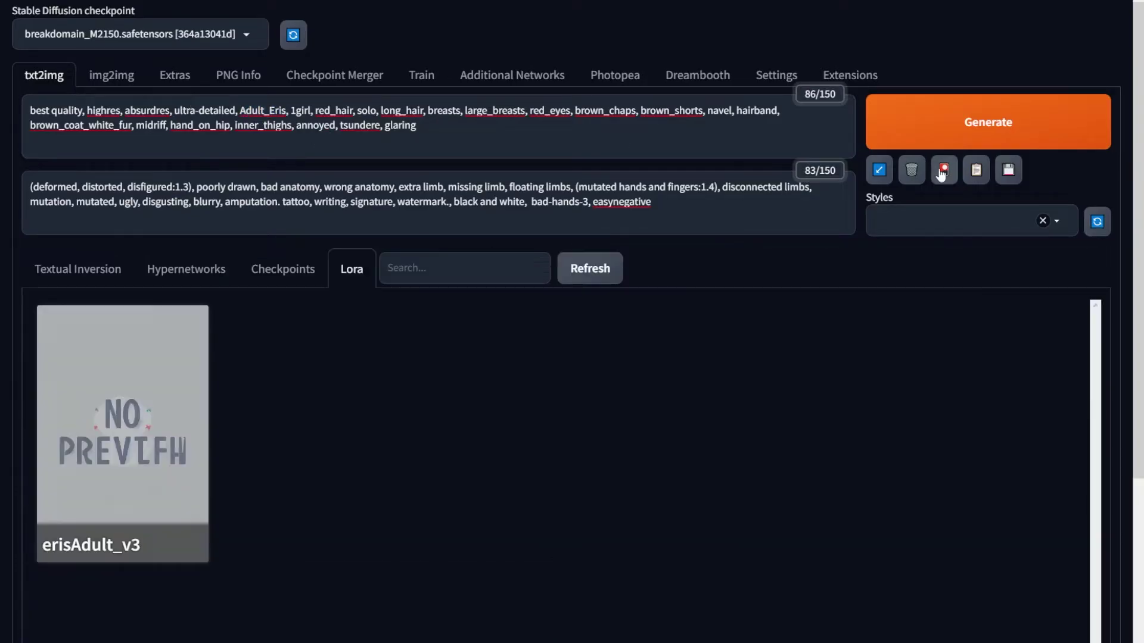
pyautogui.click(76, 462)
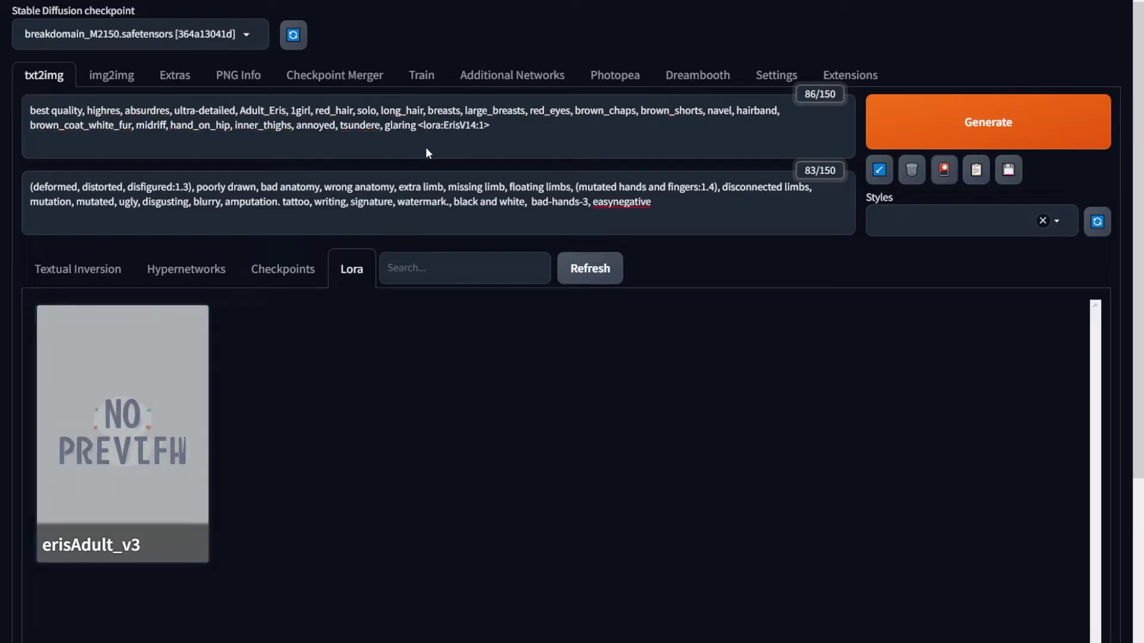
pyautogui.moveTo(417, 126); pyautogui.dragTo(491, 126)
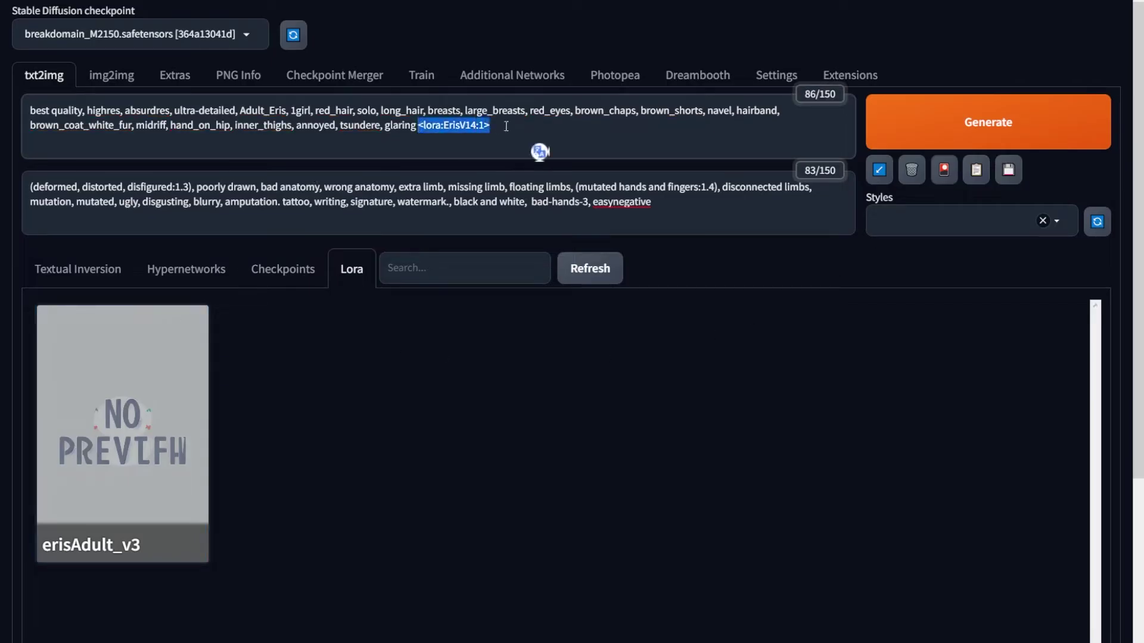
pyautogui.click(944, 170)
# - Generate with the Eris LoRA and view the red-haired result full size
pyautogui.click(973, 124)
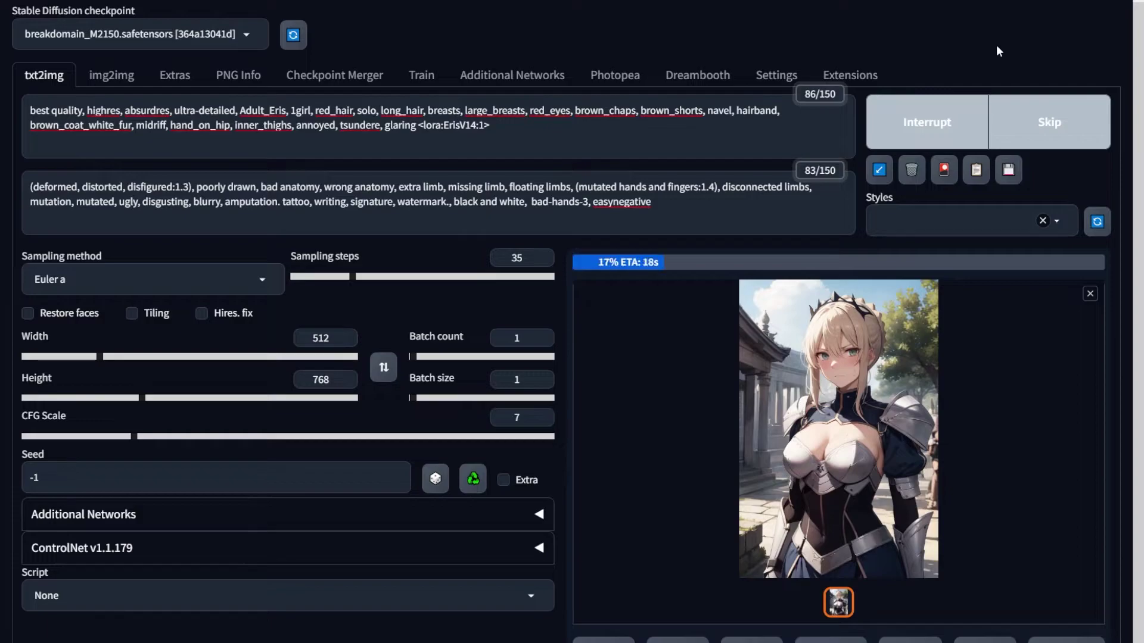
pyautogui.click(874, 378)
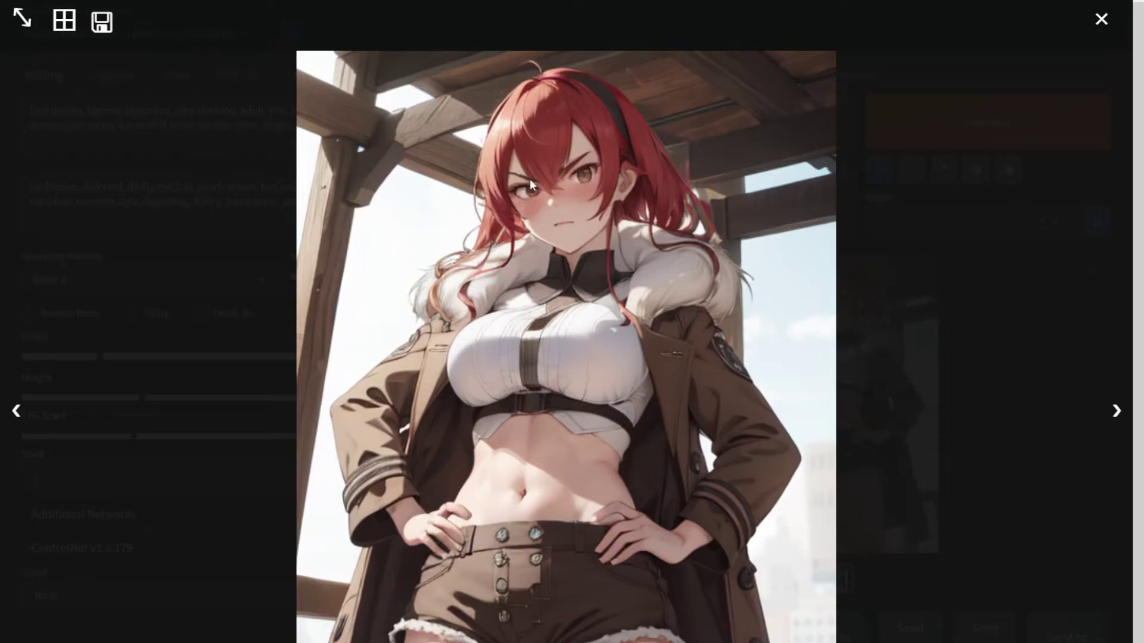
pyautogui.click(981, 400)
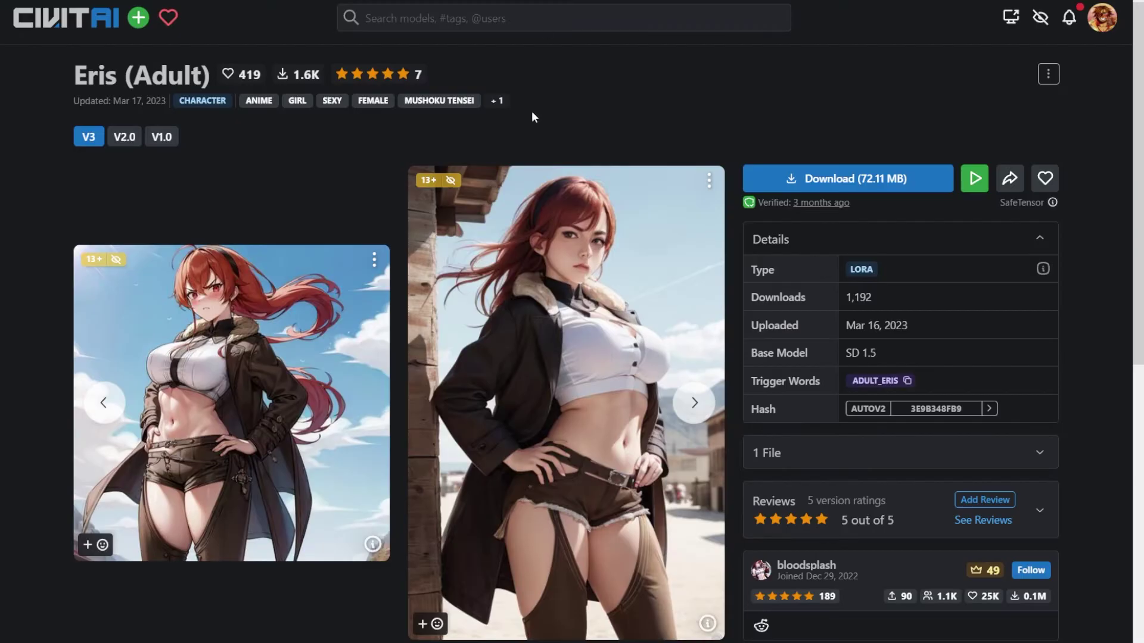
pyautogui.scroll(-8, 295, 438)
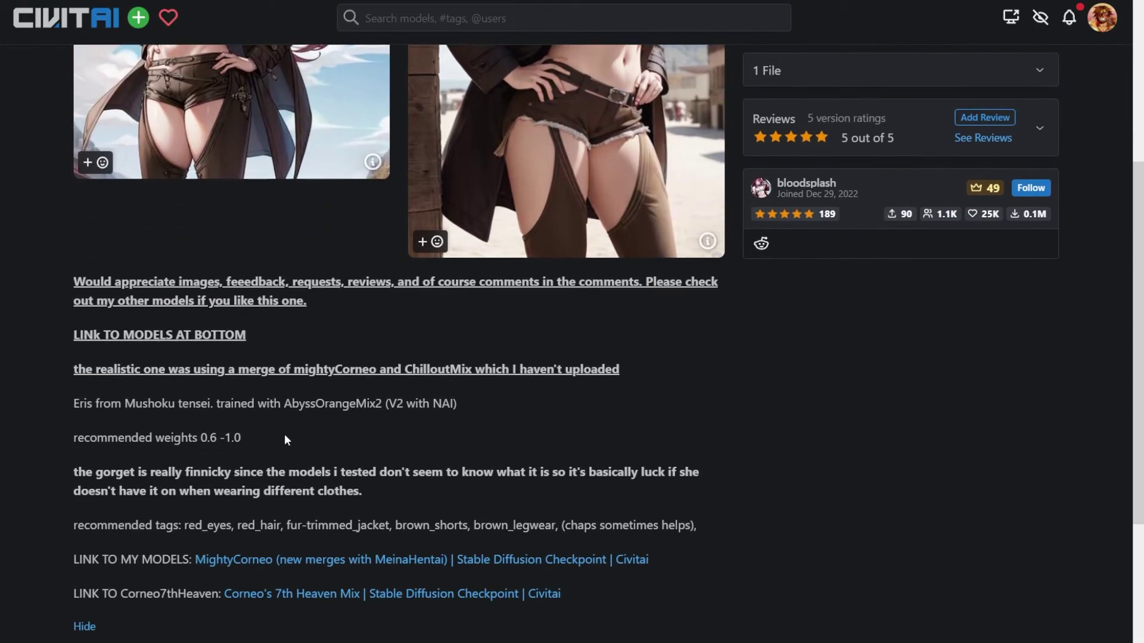
pyautogui.moveTo(249, 437); pyautogui.dragTo(67, 433)
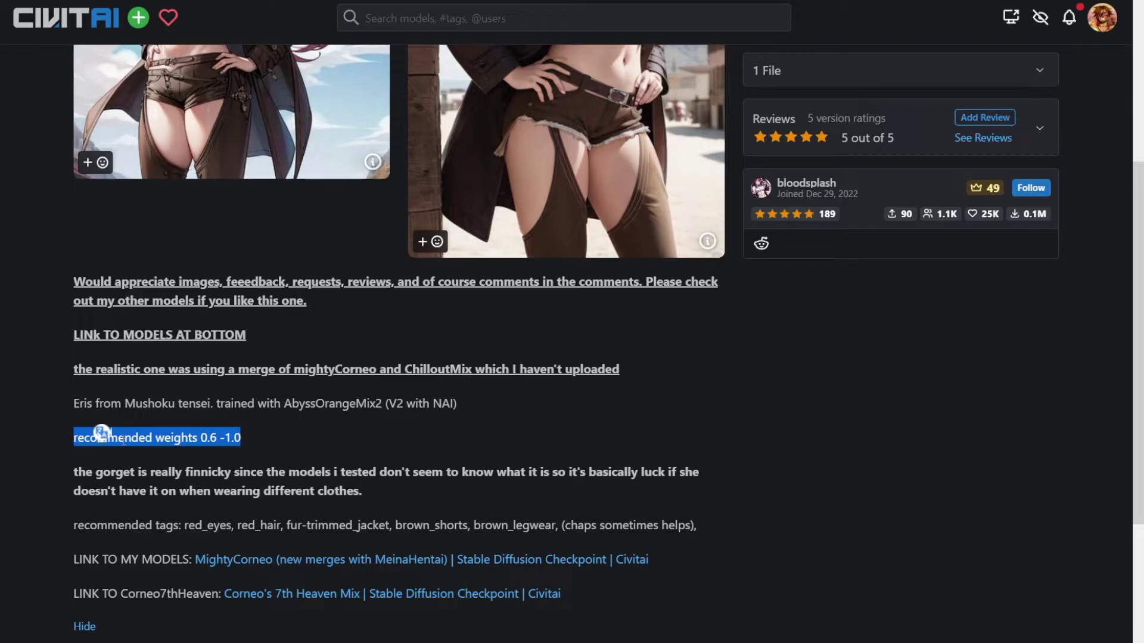
pyautogui.moveTo(257, 439); pyautogui.dragTo(164, 438)
pyautogui.click(202, 438)
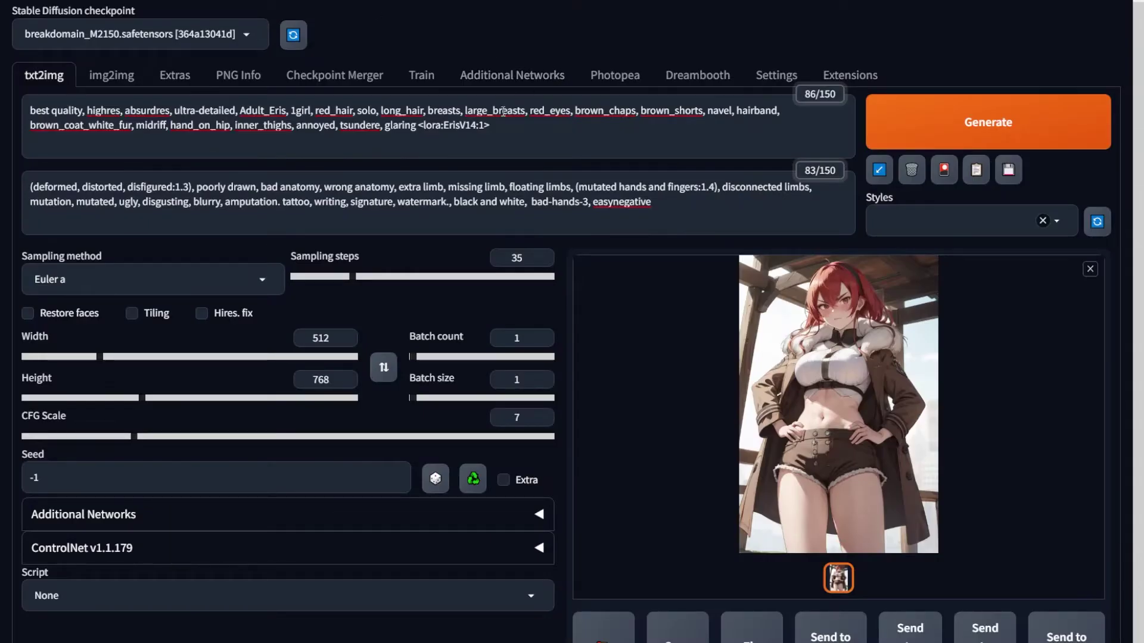
pyautogui.doubleClick(482, 125)
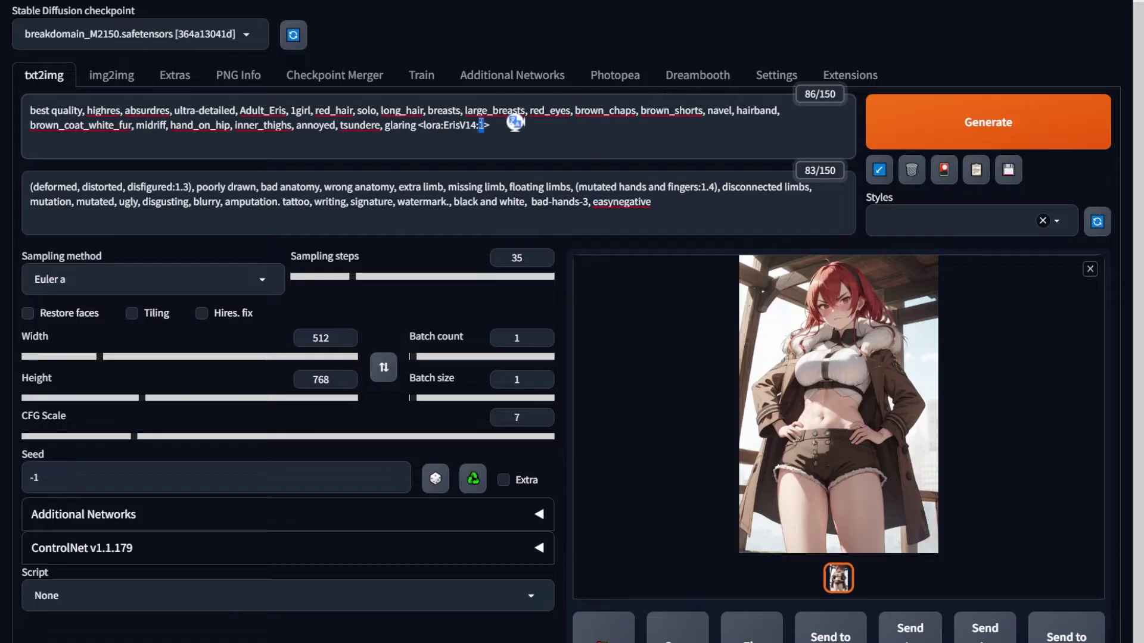
# - Generate a new Eris image at LoRA weight 0.8, review it, then enable Hires. fix
pyautogui.write('0.8')
pyautogui.click(953, 122)
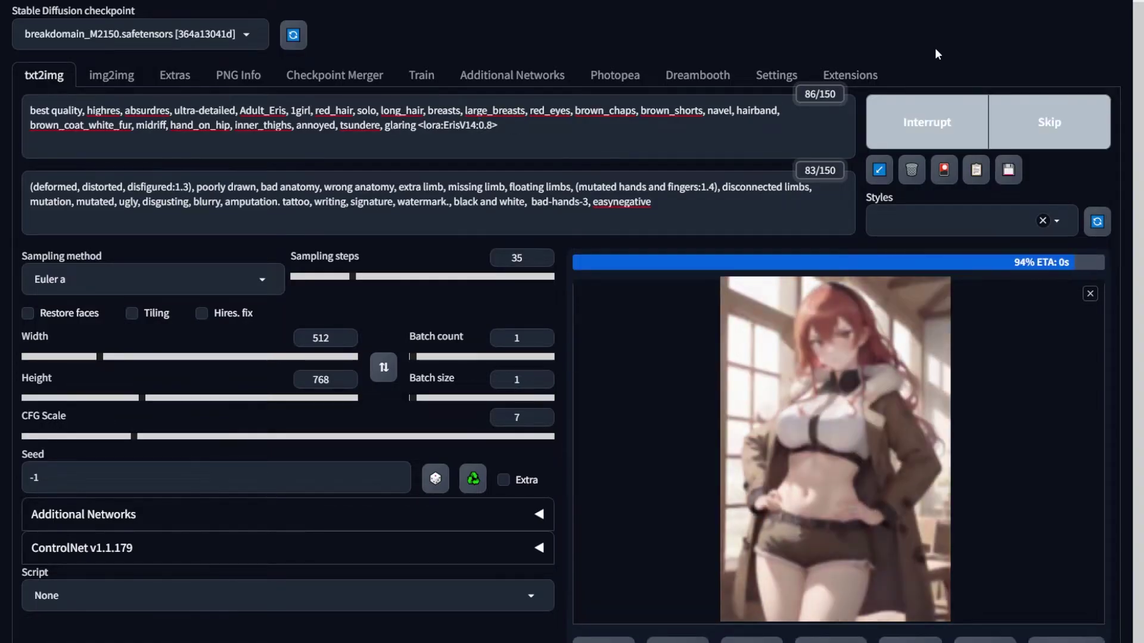
pyautogui.click(838, 373)
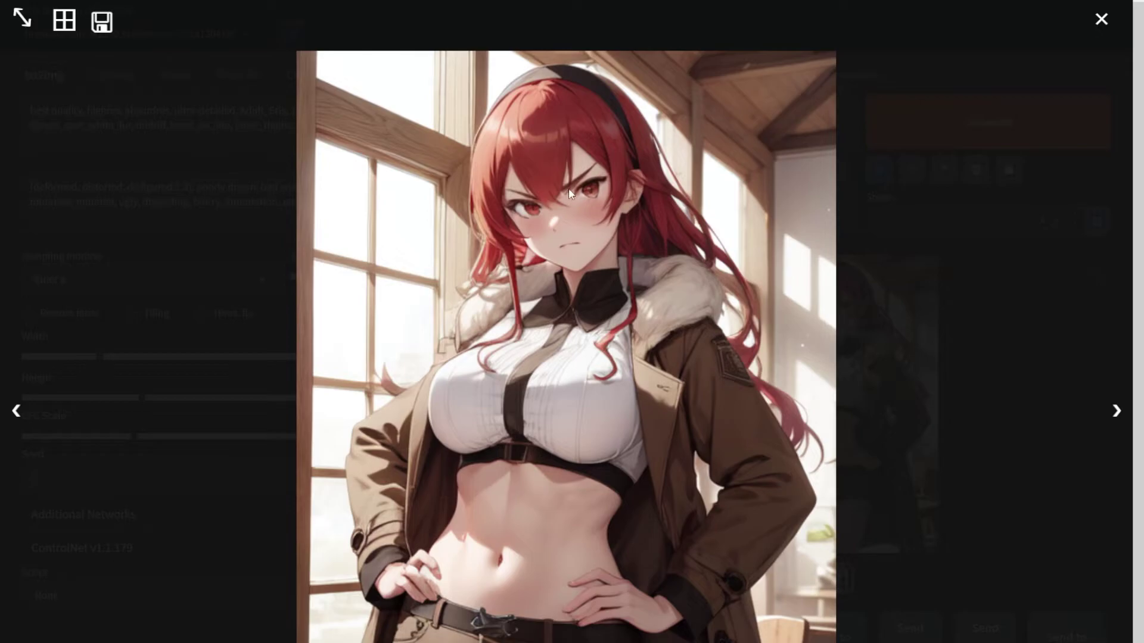
pyautogui.click(232, 321)
pyautogui.click(233, 321)
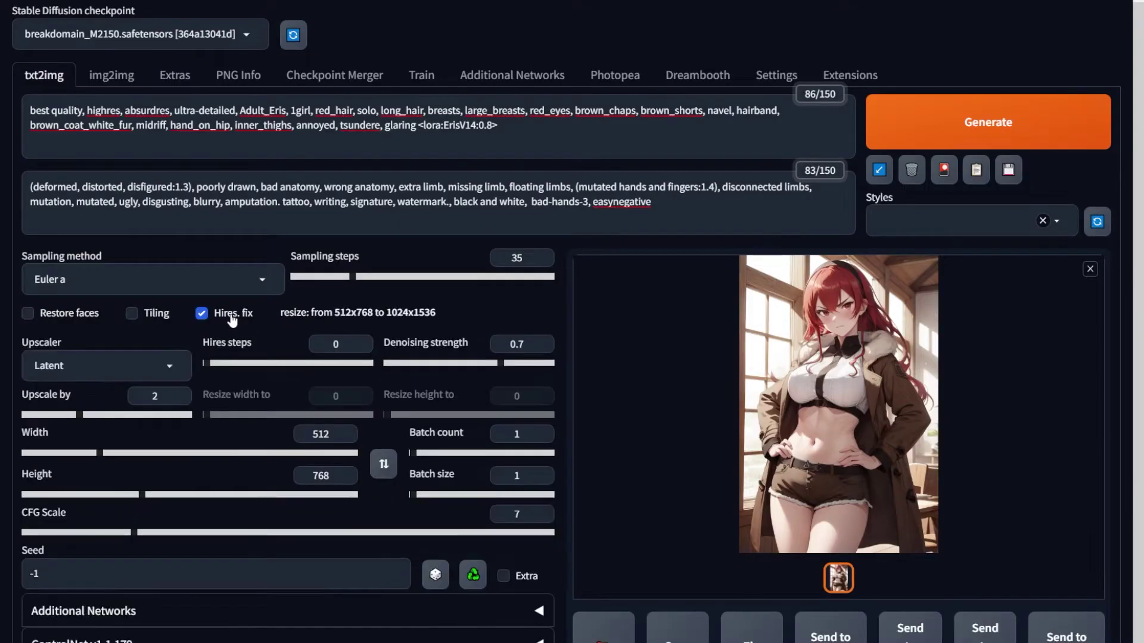
# - Set 10 hires steps with the R-ESRGAN 4x+ Anime6B upscaler, then generate and view the image
pyautogui.doubleClick(335, 343)
pyautogui.write('10')
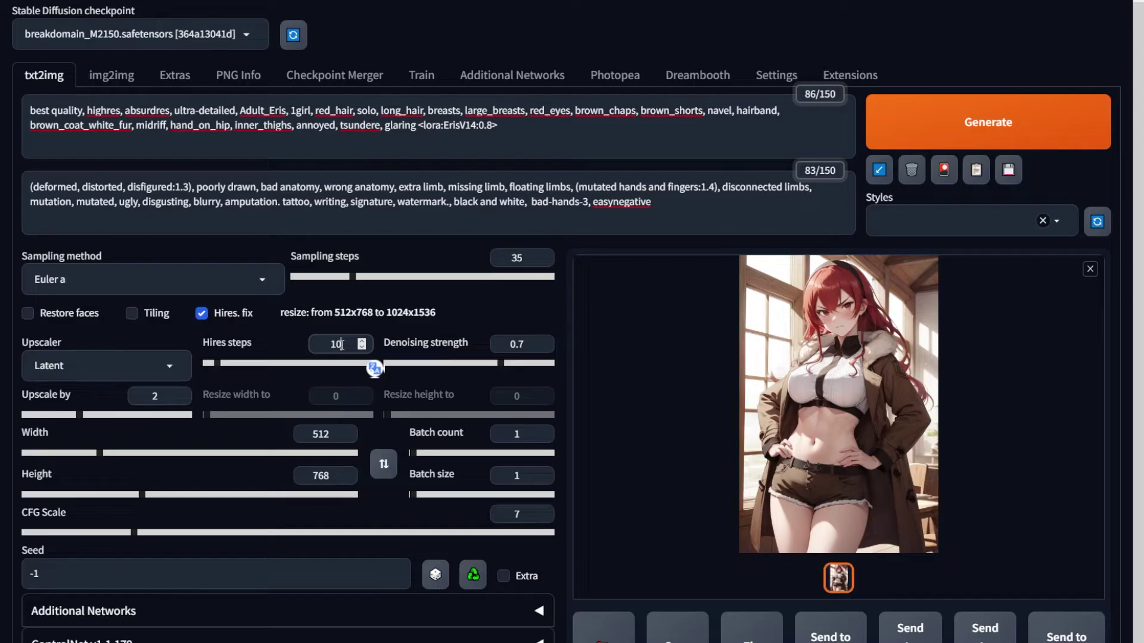
pyautogui.click(466, 295)
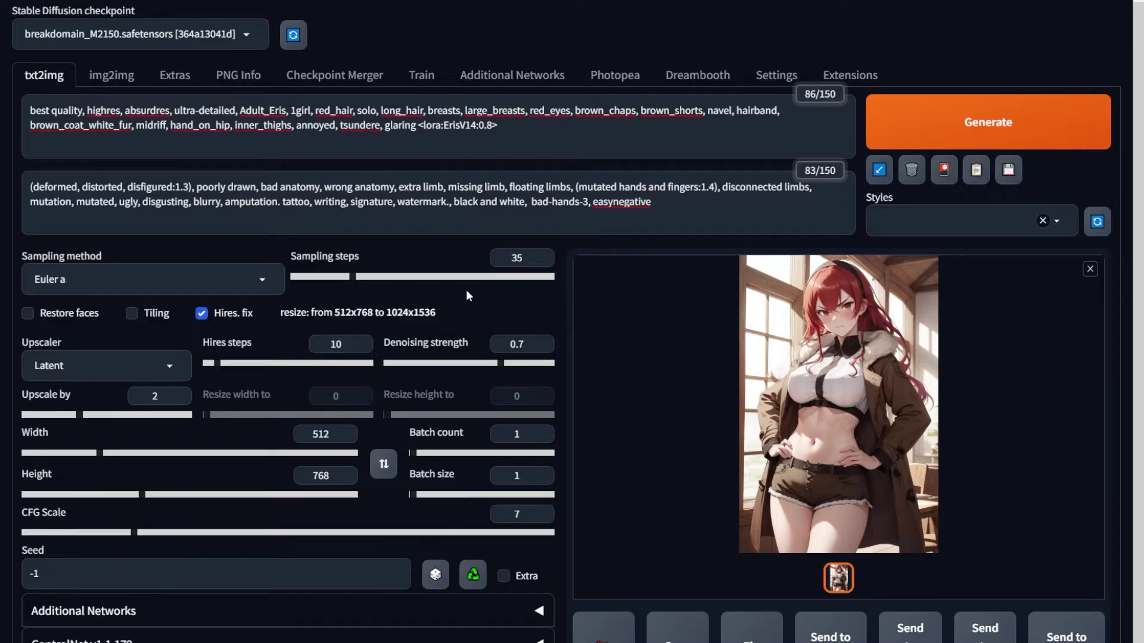
pyautogui.click(163, 367)
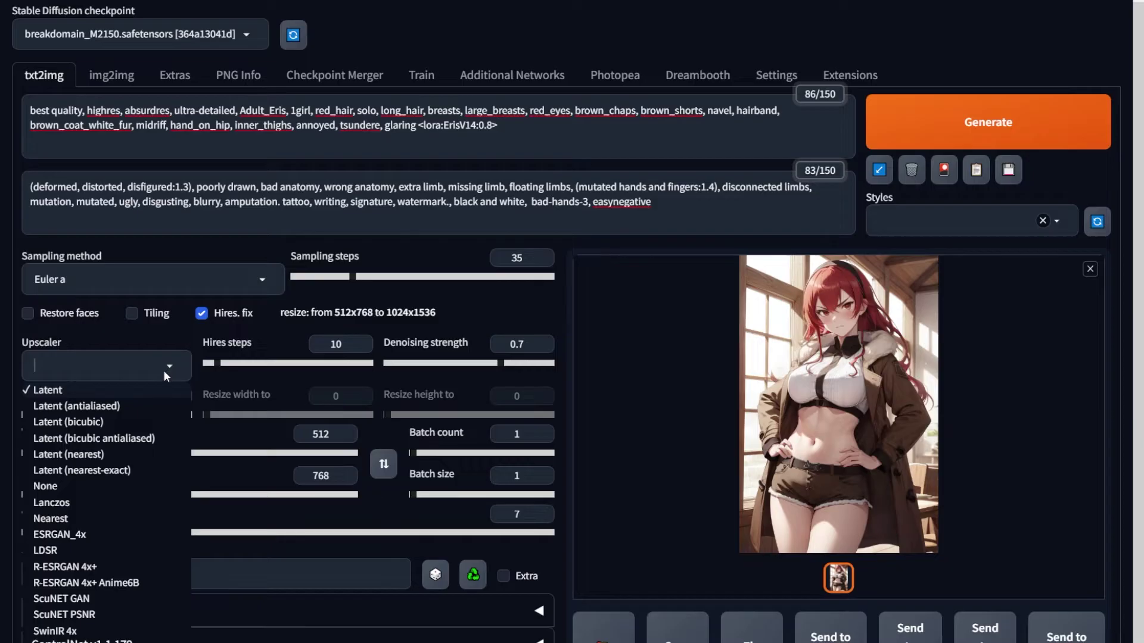
pyautogui.click(76, 585)
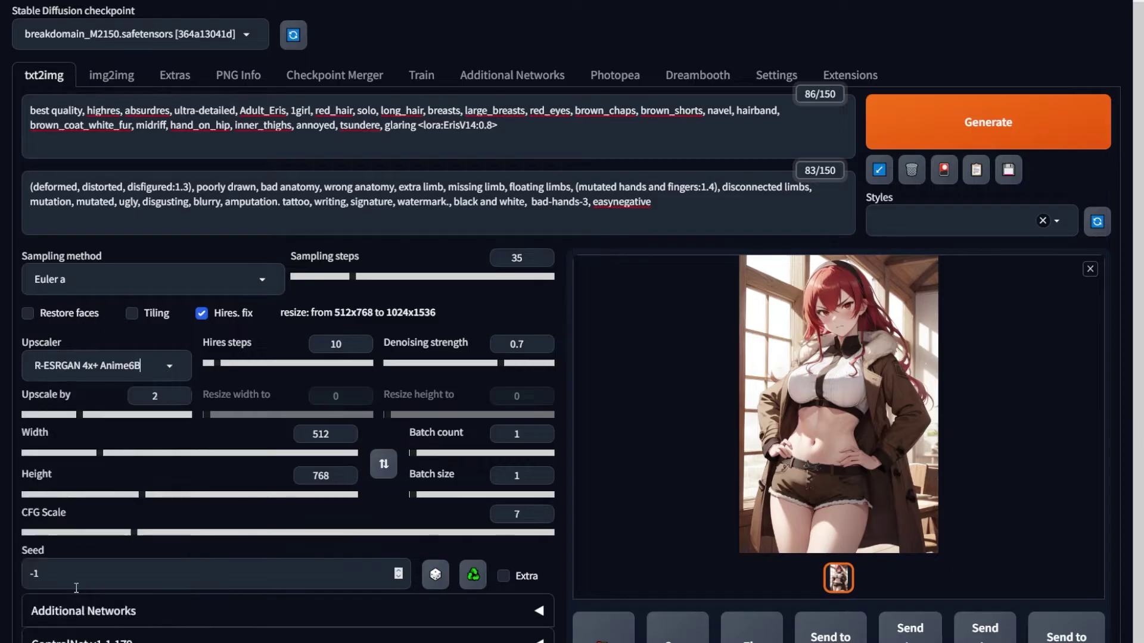
pyautogui.click(971, 121)
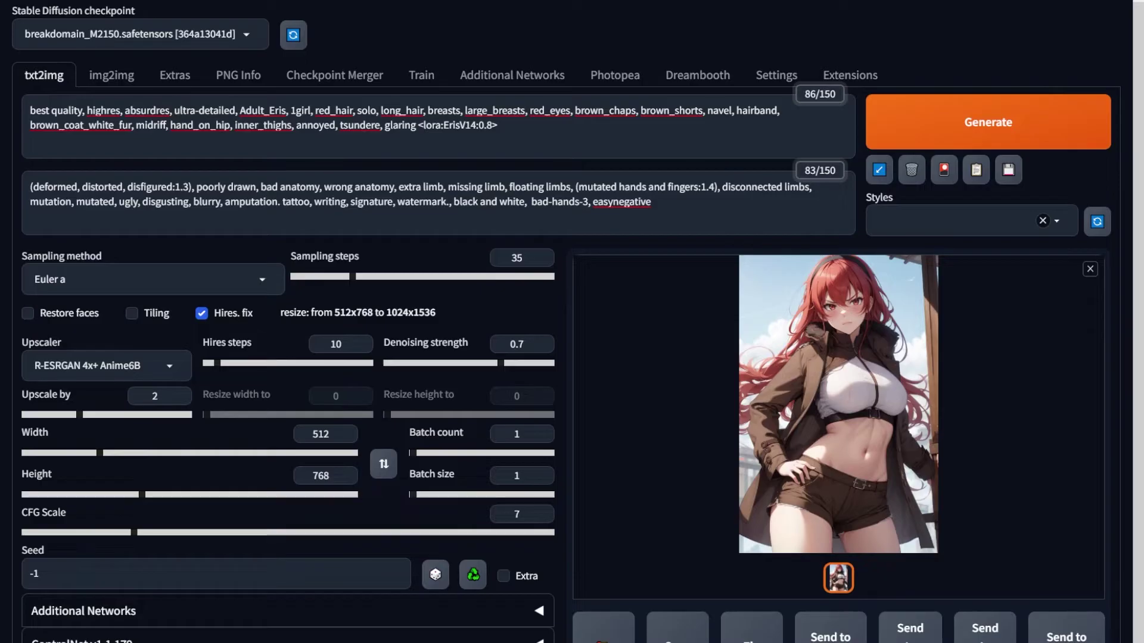
pyautogui.click(774, 373)
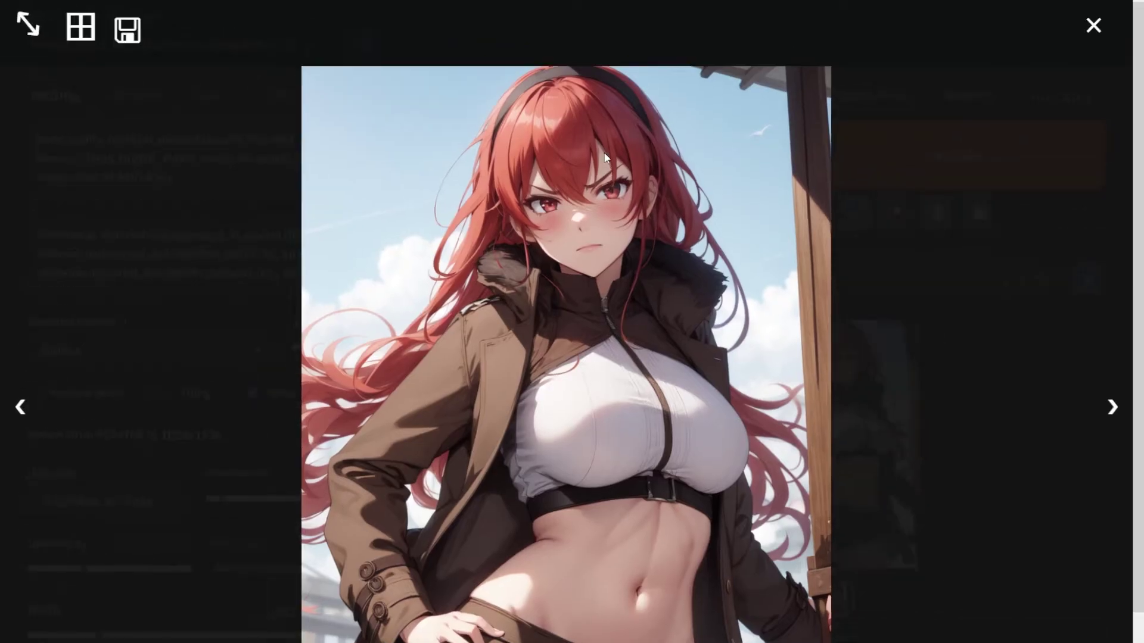
# - Generate another hires Eris image, posed before a city skyline, and send it to inpainting
pyautogui.click(605, 157)
pyautogui.hotkey('ctrl', 'Return')
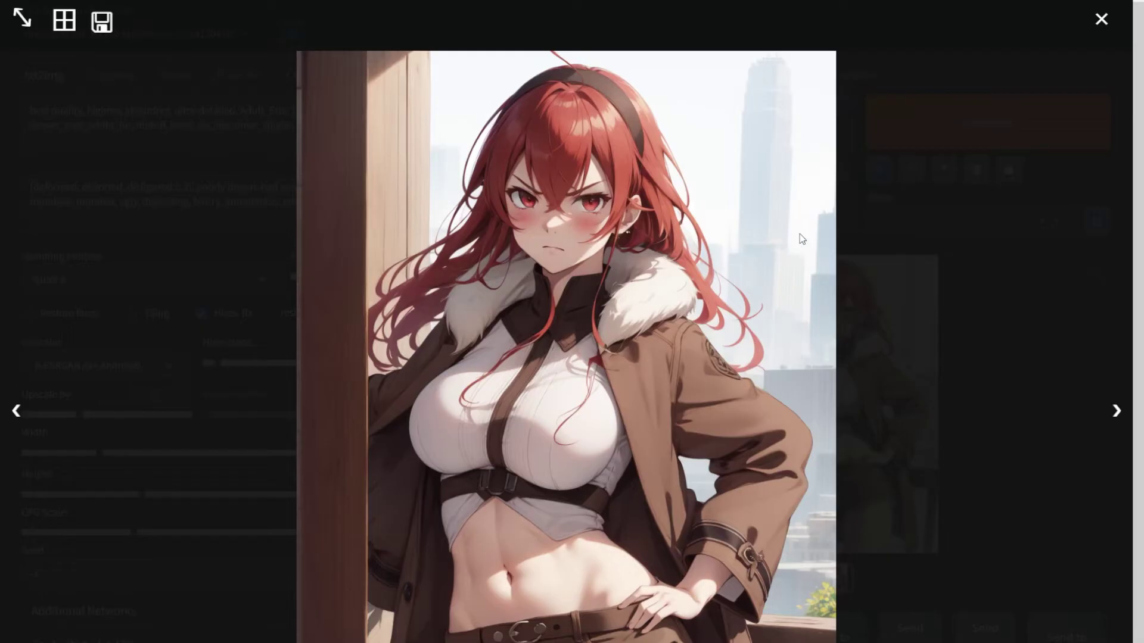
pyautogui.click(925, 249)
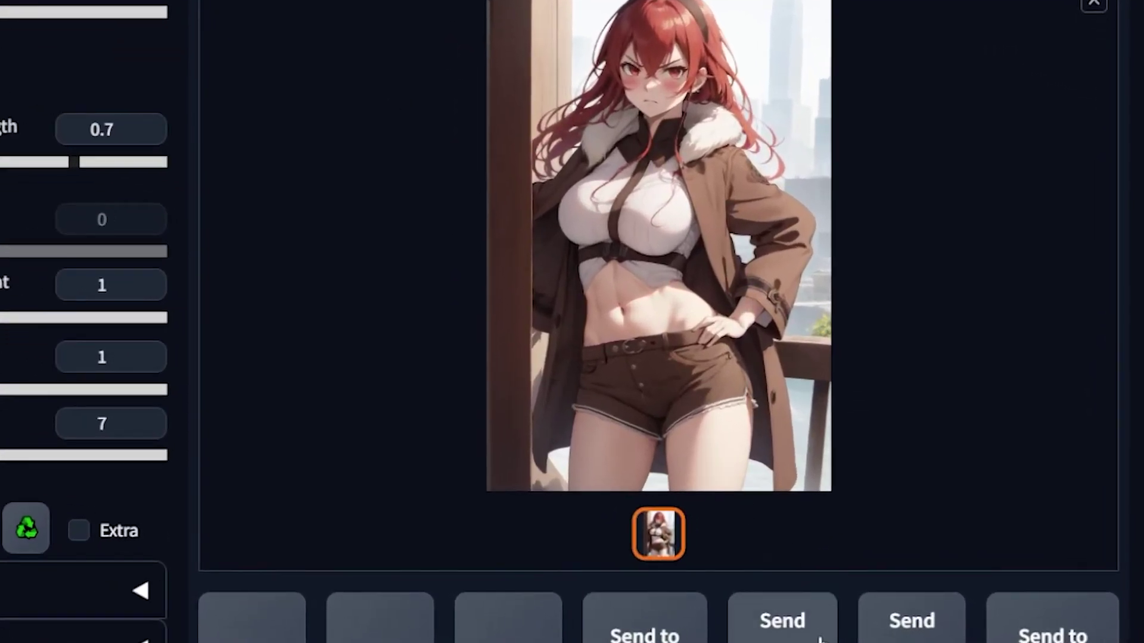
pyautogui.click(819, 639)
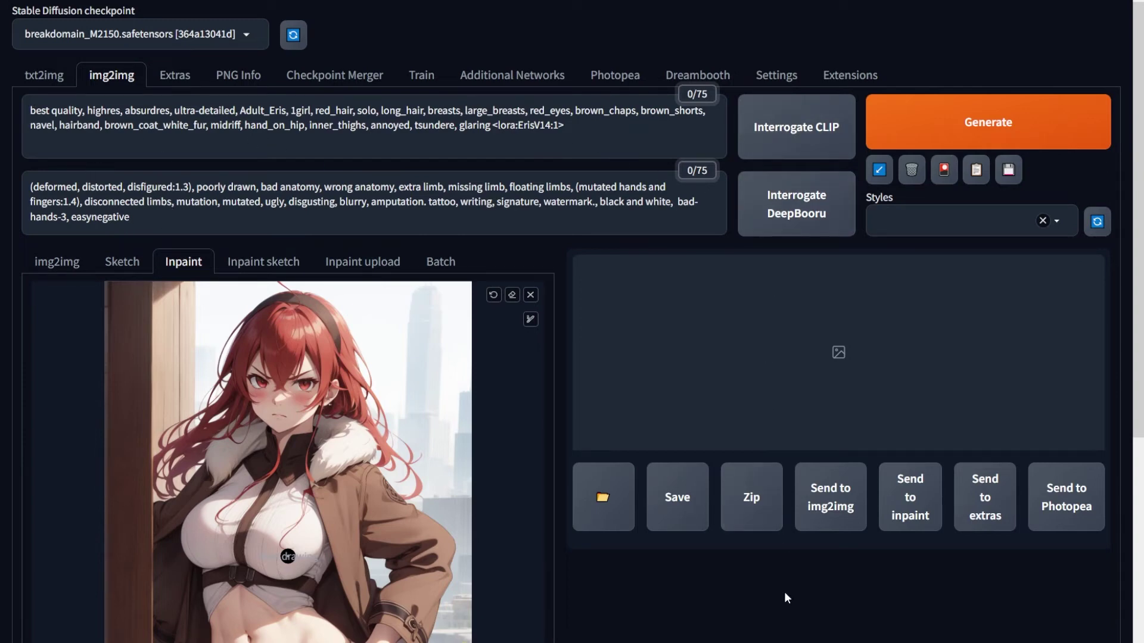
# - Shrink the inpainting brush, undo the stray blob, and mask across the character's waist
pyautogui.scroll(-3, 784, 591)
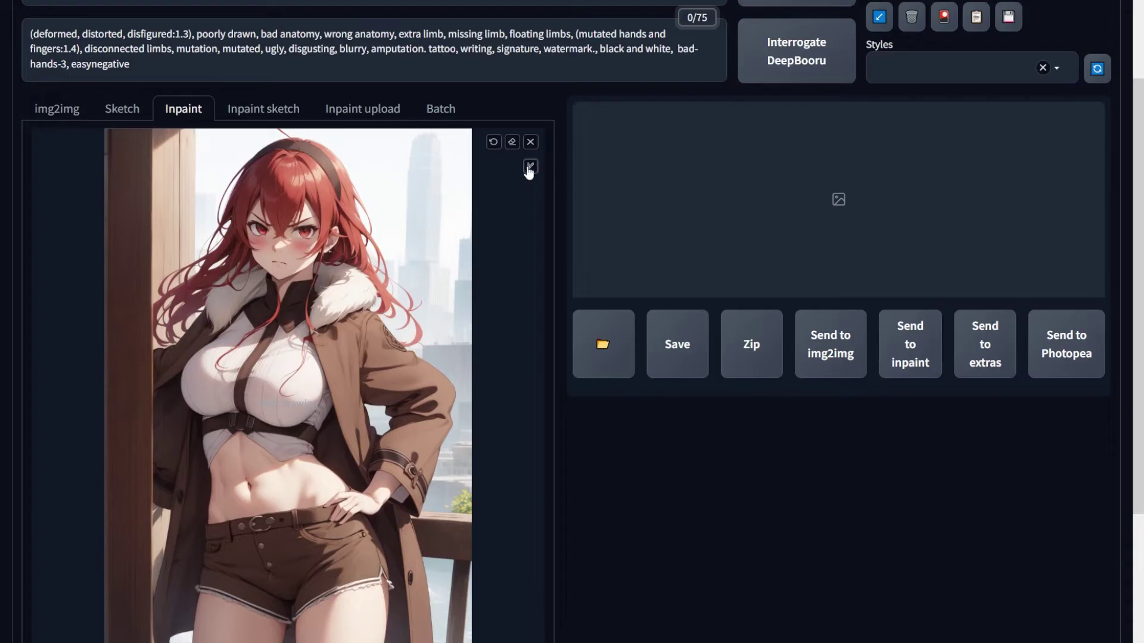
pyautogui.moveTo(428, 165); pyautogui.dragTo(534, 167)
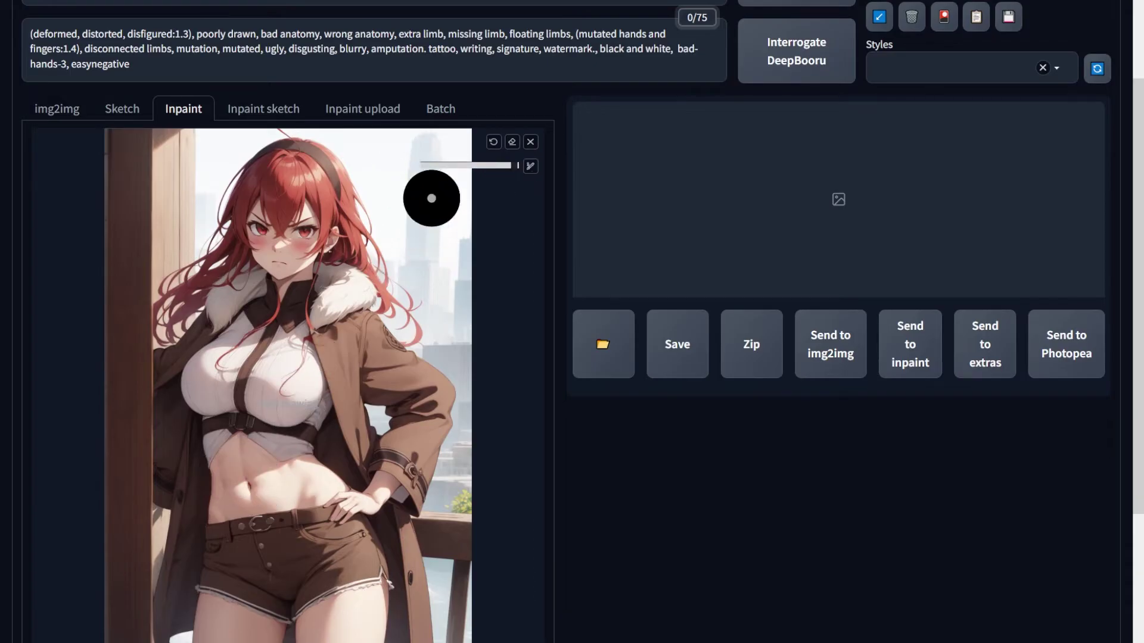
pyautogui.click(434, 167)
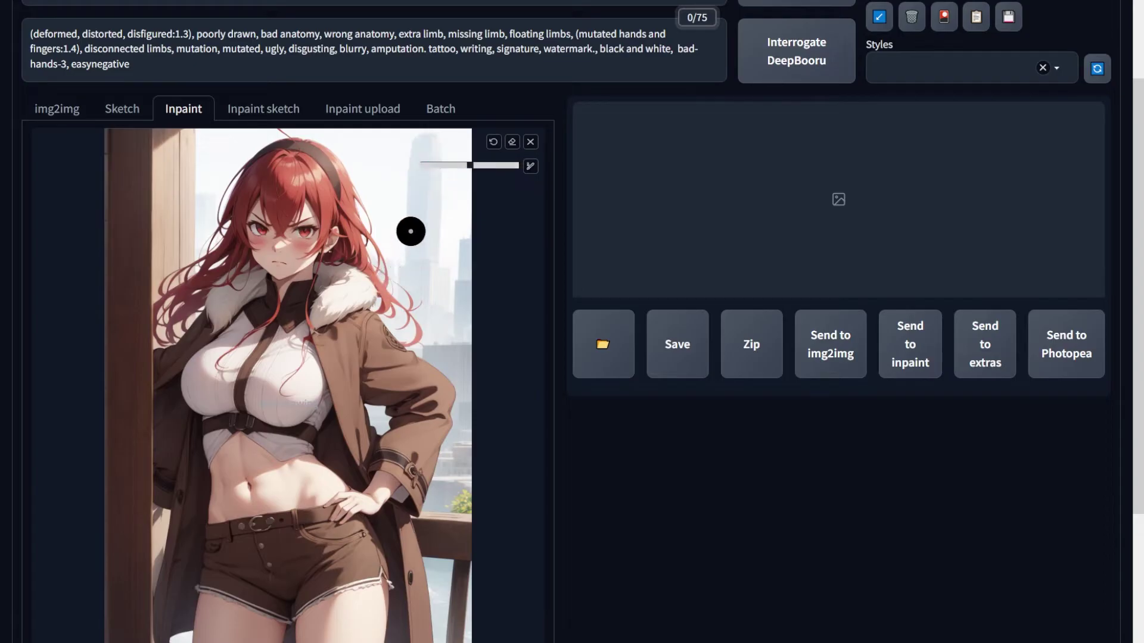
pyautogui.moveTo(411, 230); pyautogui.dragTo(438, 262)
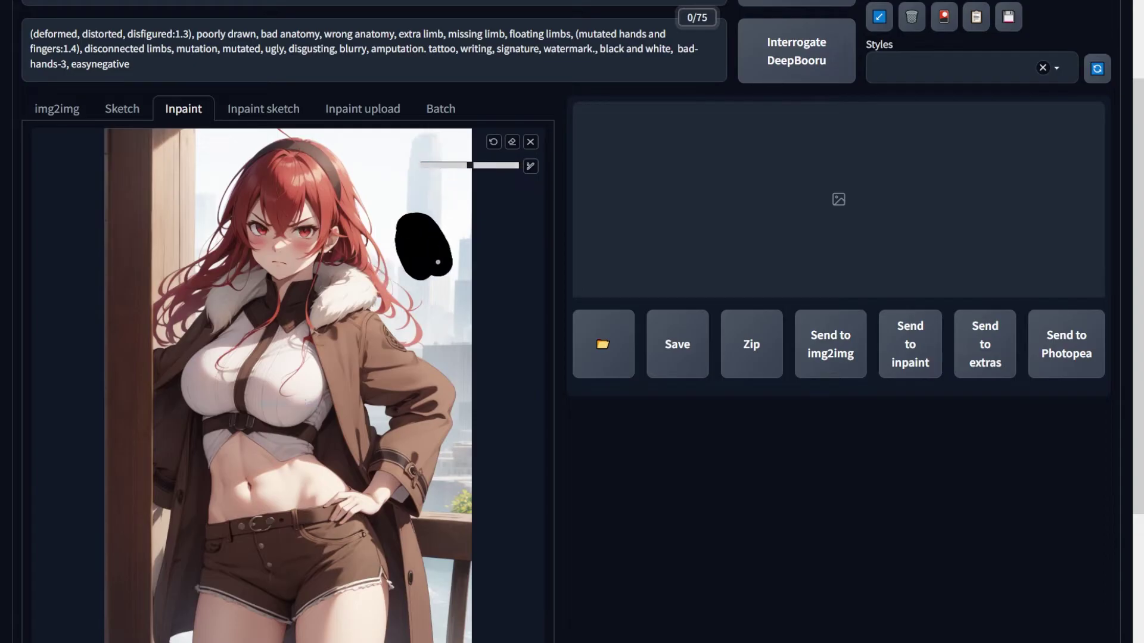
pyautogui.click(493, 142)
pyautogui.moveTo(470, 166)
pyautogui.mouseDown()
pyautogui.moveTo(433, 167)
pyautogui.moveTo(451, 170)
pyautogui.mouseUp()
pyautogui.moveTo(216, 472)
pyautogui.mouseDown()
pyautogui.moveTo(304, 458)
pyautogui.moveTo(311, 503)
pyautogui.moveTo(238, 455)
pyautogui.moveTo(321, 487)
pyautogui.moveTo(297, 477)
pyautogui.mouseUp()
# - Replace the positive prompt with 'white dress'
pyautogui.scroll(2, 298, 477)
pyautogui.tripleClick(105, 35)
pyautogui.write('white dress')
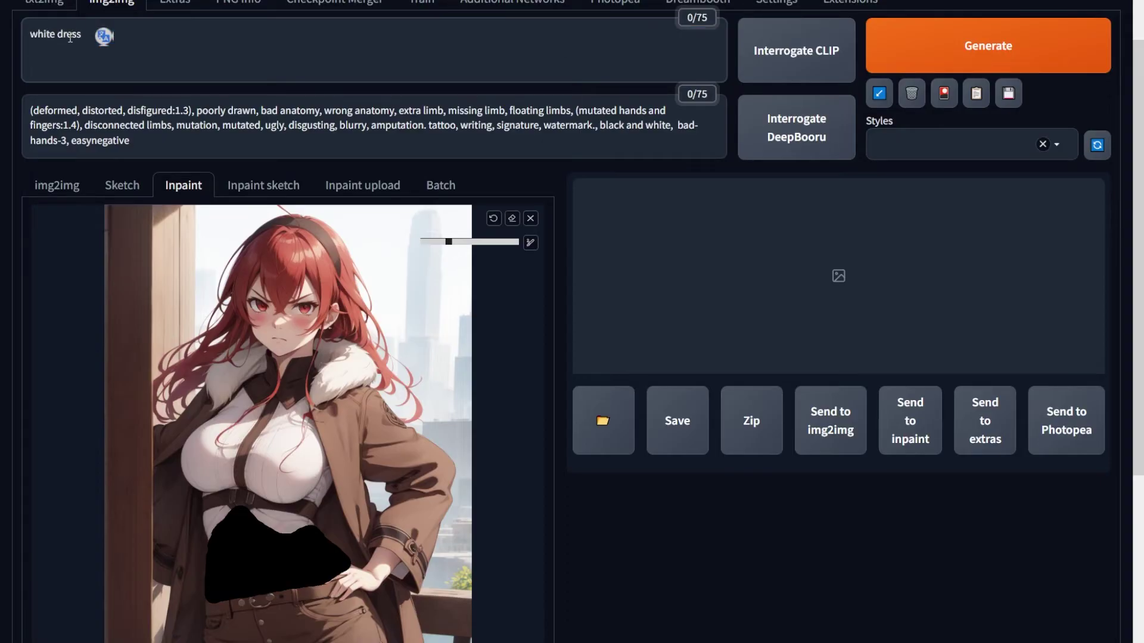
pyautogui.scroll(-4, 627, 494)
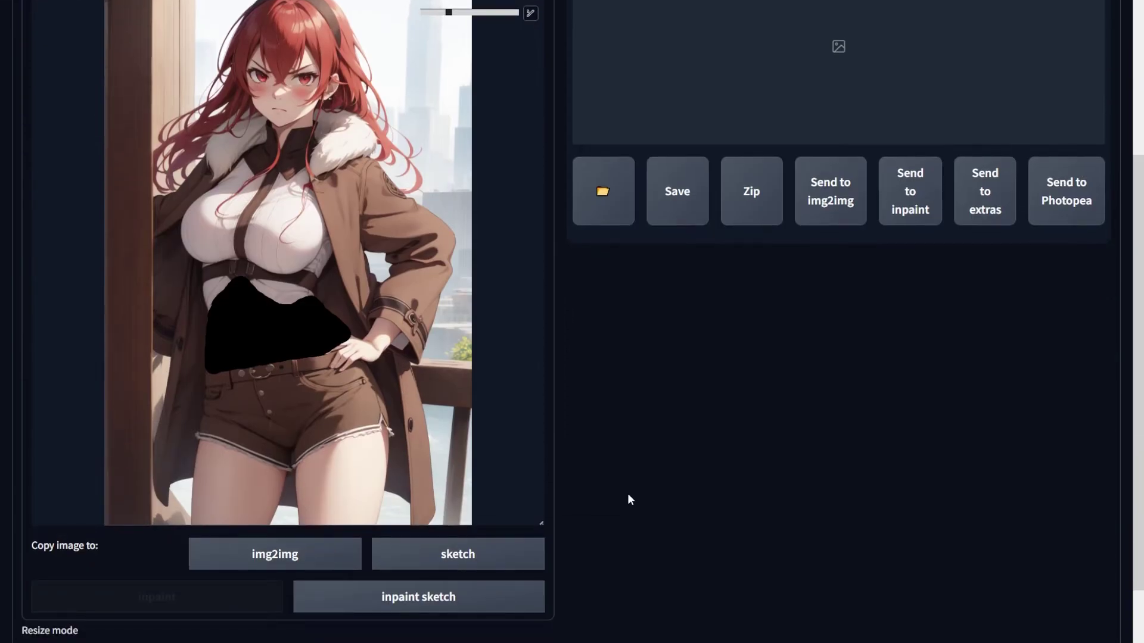
pyautogui.scroll(5, 628, 499)
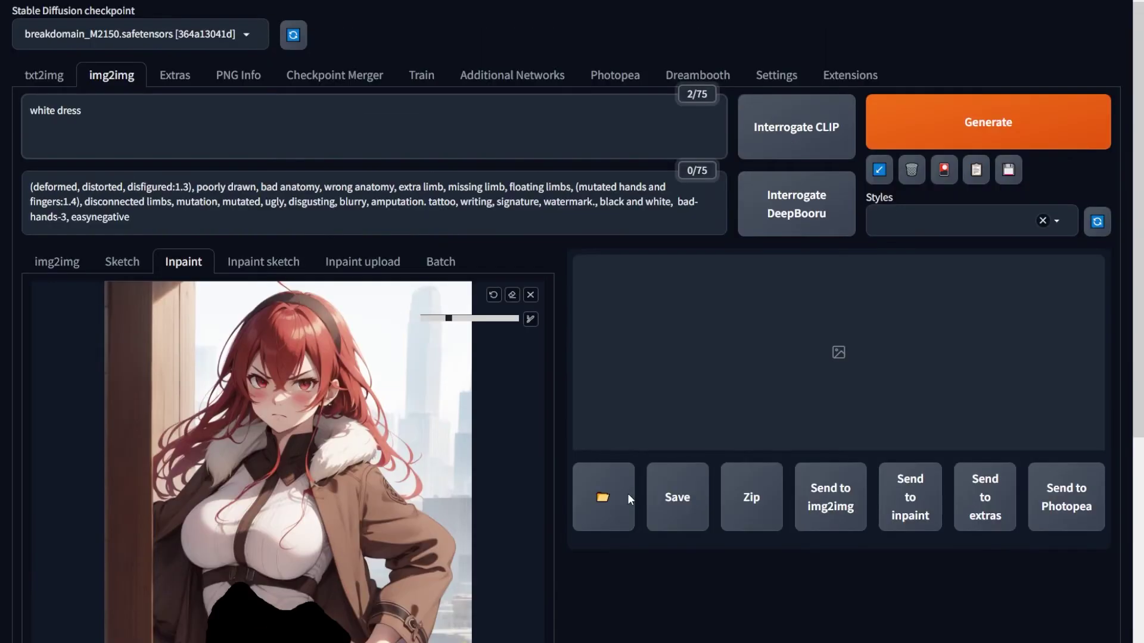
# - Generate the white dress inpaint, review it full size, and lower mask blur to 4
pyautogui.click(1044, 117)
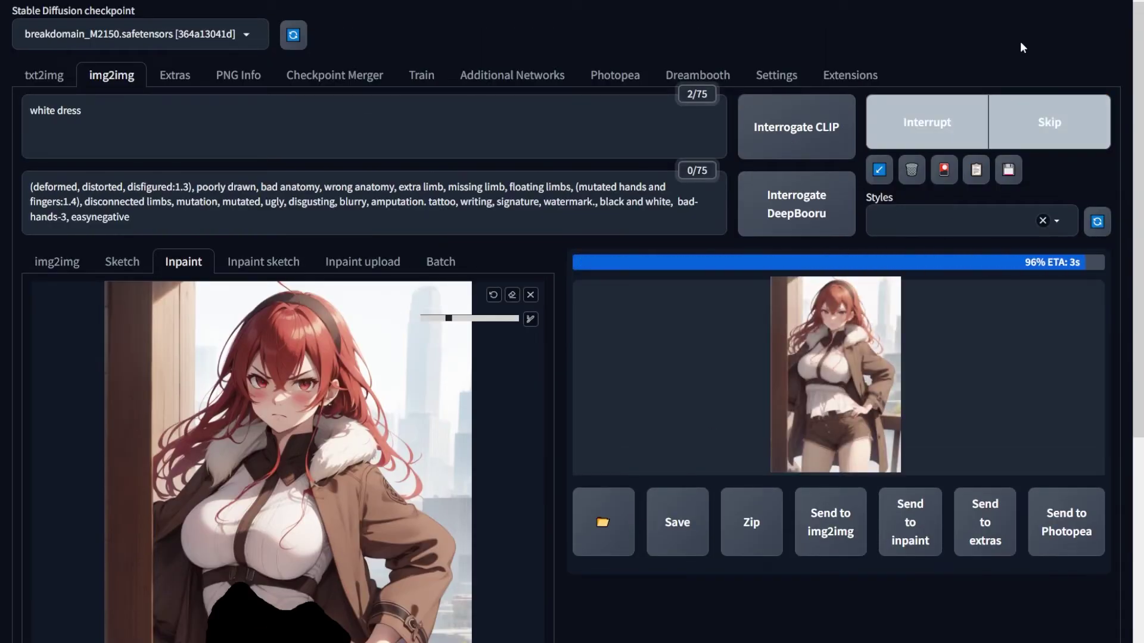
pyautogui.click(888, 411)
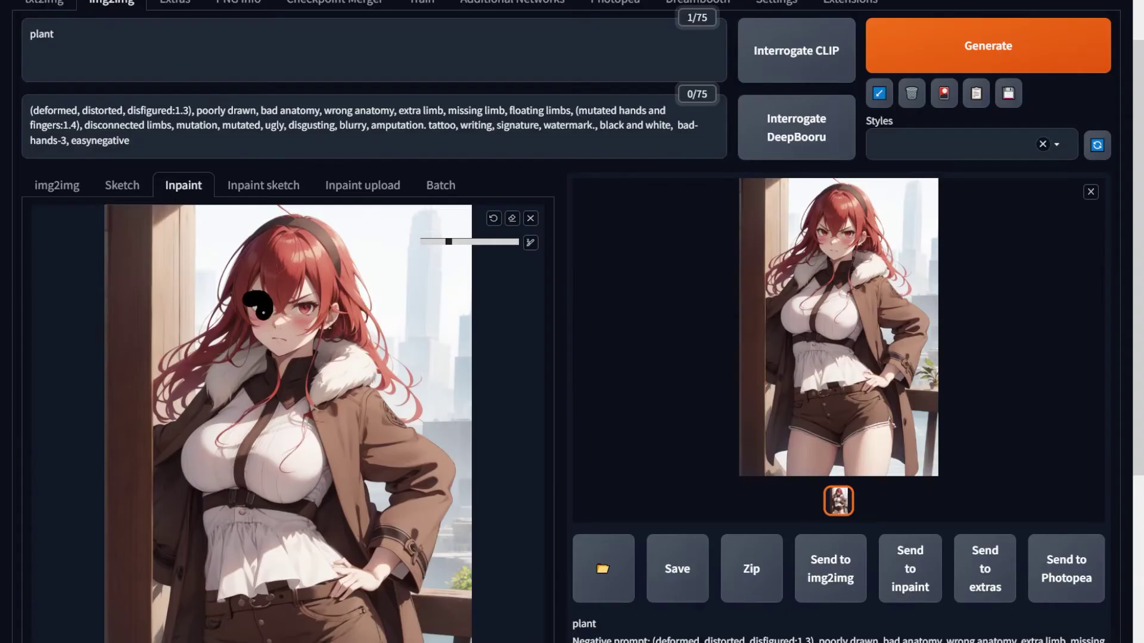
pyautogui.moveTo(263, 311); pyautogui.dragTo(317, 294)
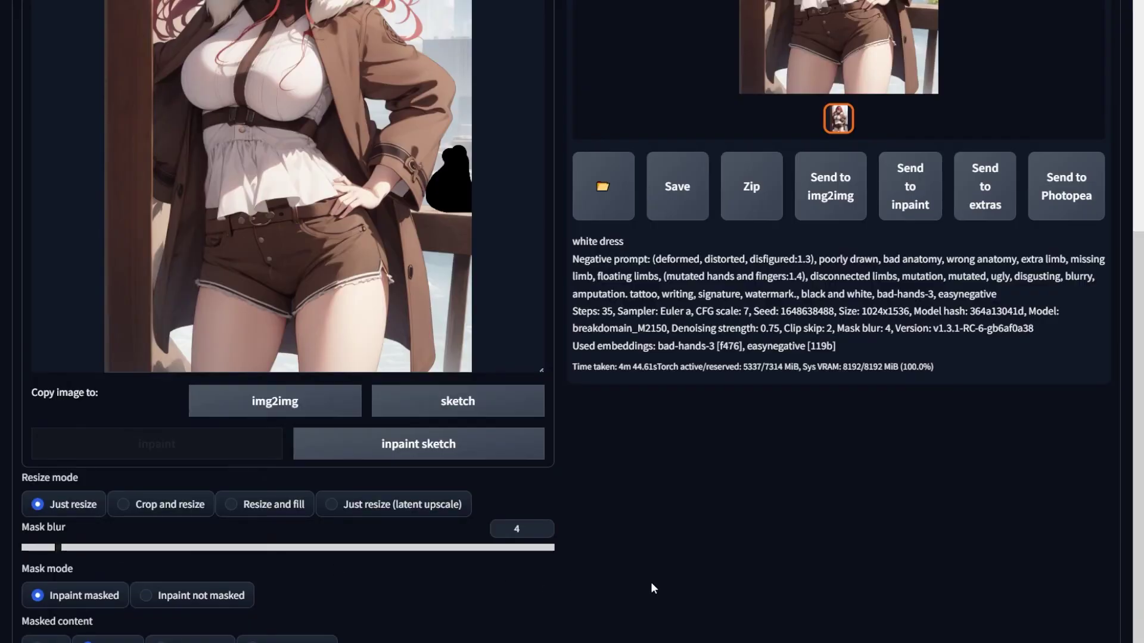
# - Keep Euler a as the sampler and load the white-top result for further inpainting
pyautogui.scroll(-1, 650, 582)
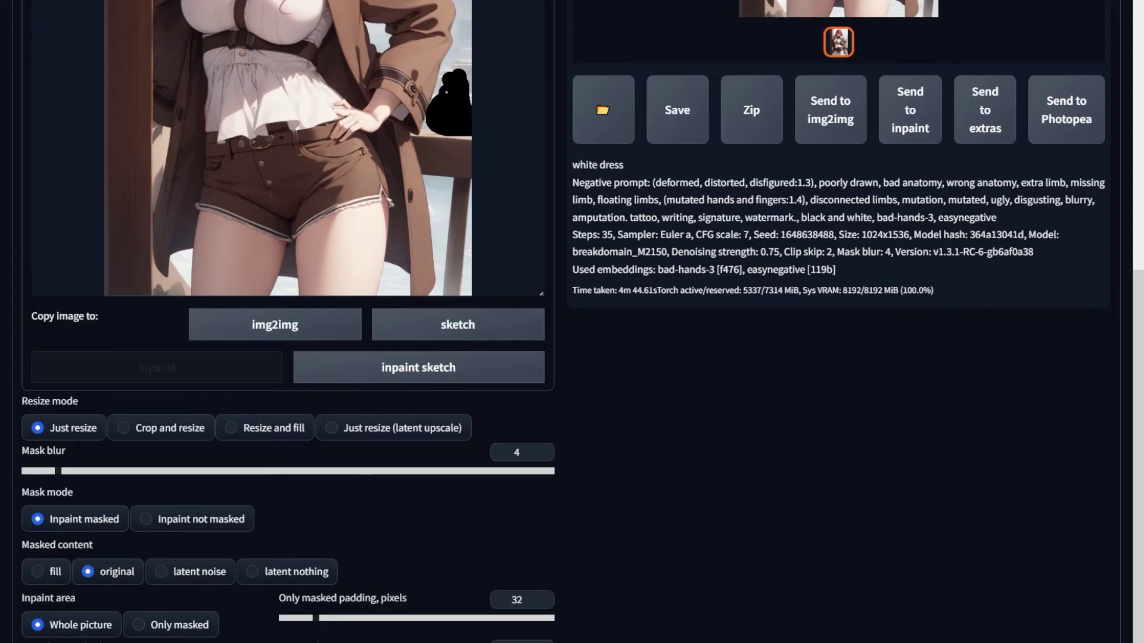
pyautogui.scroll(-2, 357, 298)
pyautogui.click(260, 519)
pyautogui.click(603, 520)
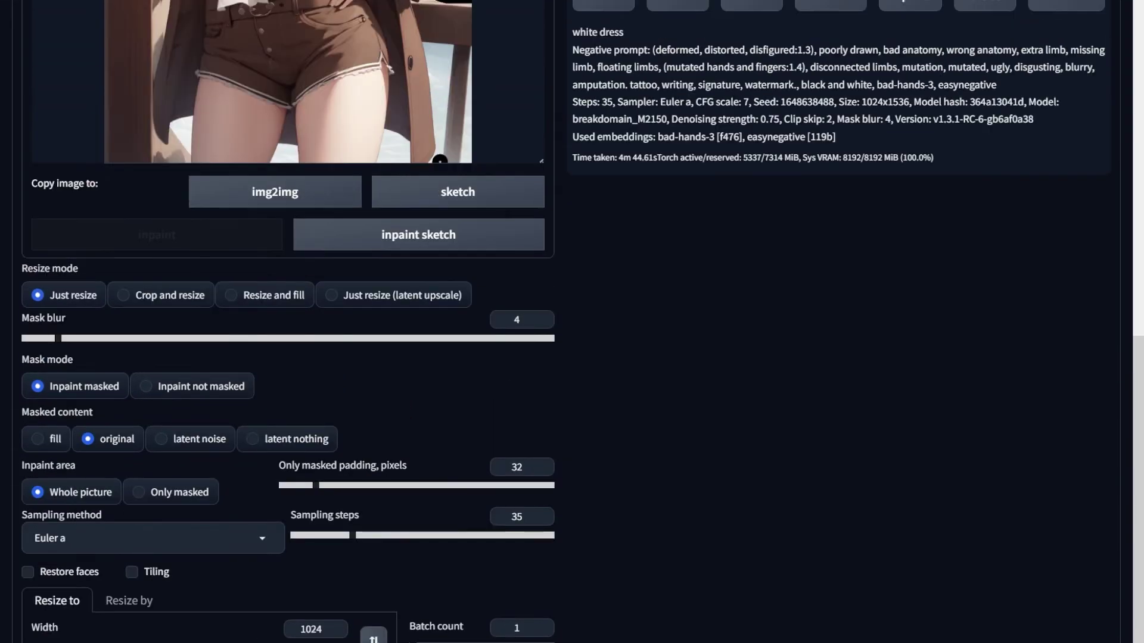
pyautogui.scroll(10, 911, 568)
pyautogui.click(911, 569)
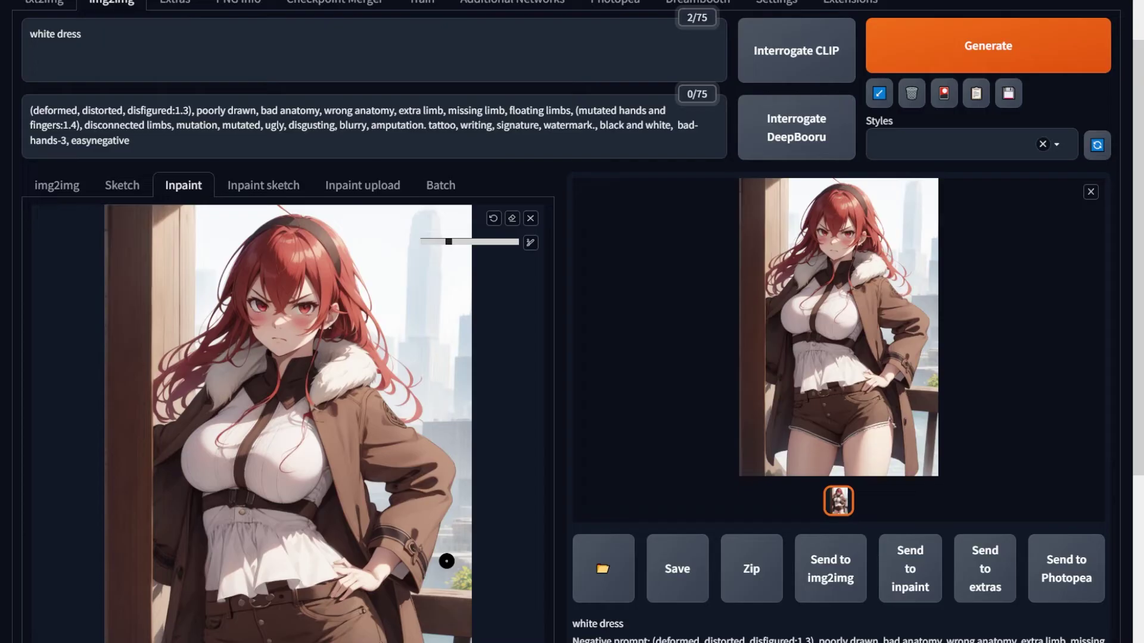
# - Mask the railing at the right edge, set the prompt to 'plant', and generate
pyautogui.moveTo(453, 542)
pyautogui.mouseDown()
pyautogui.moveTo(435, 563)
pyautogui.moveTo(440, 589)
pyautogui.moveTo(468, 580)
pyautogui.moveTo(460, 538)
pyautogui.moveTo(448, 575)
pyautogui.mouseUp()
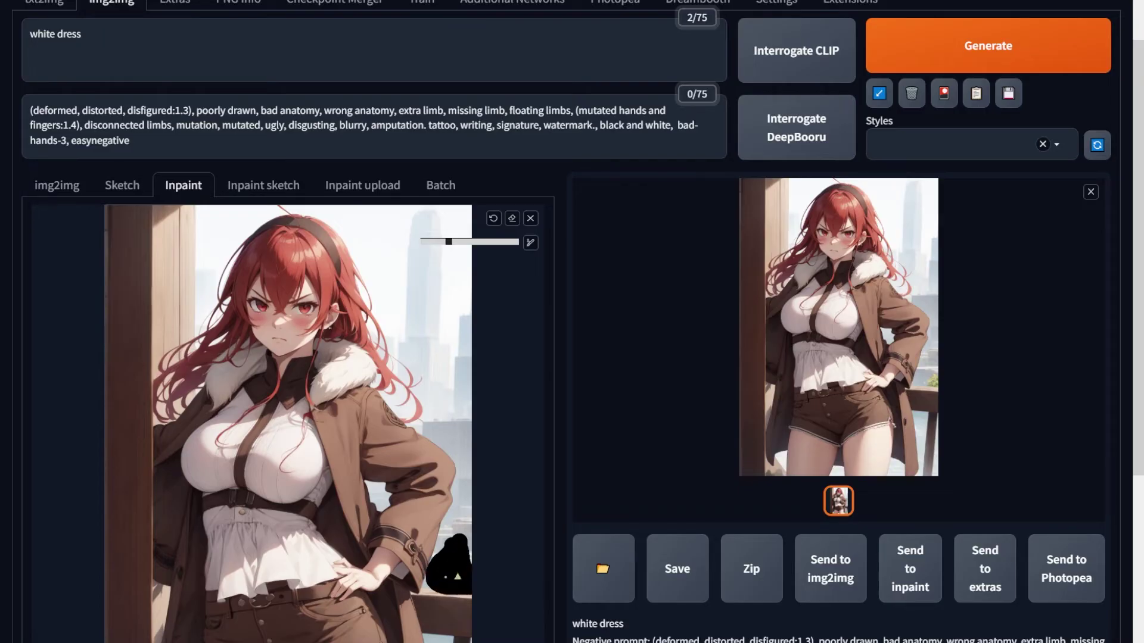
pyautogui.tripleClick(100, 33)
pyautogui.write('plant')
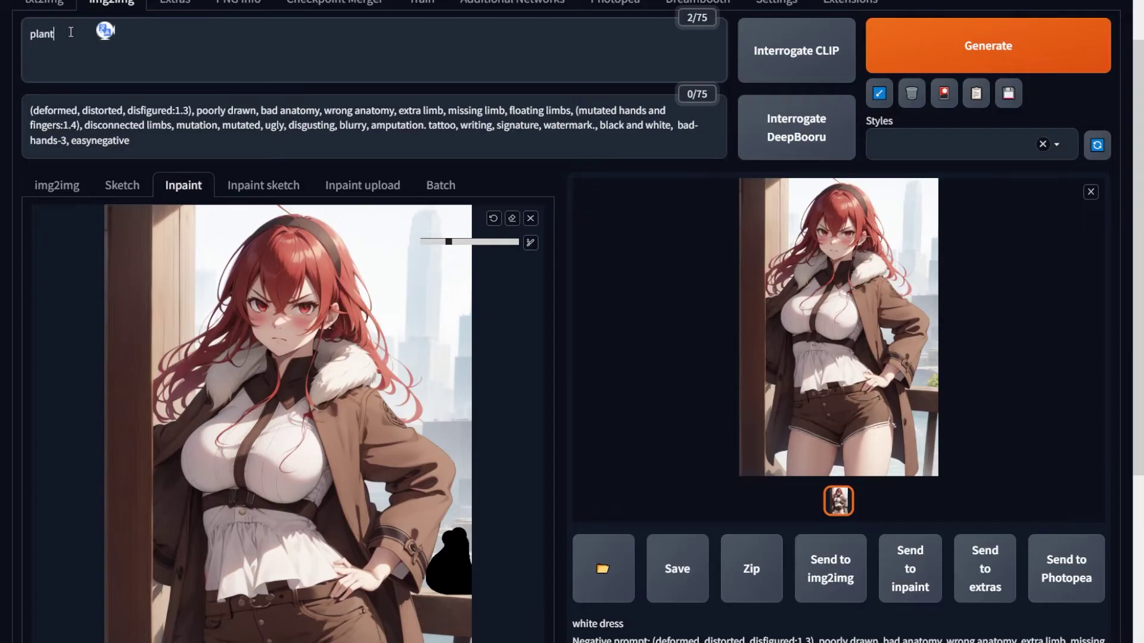
pyautogui.scroll(2, 952, 120)
pyautogui.click(952, 120)
pyautogui.scroll(-1, 834, 357)
pyautogui.click(834, 328)
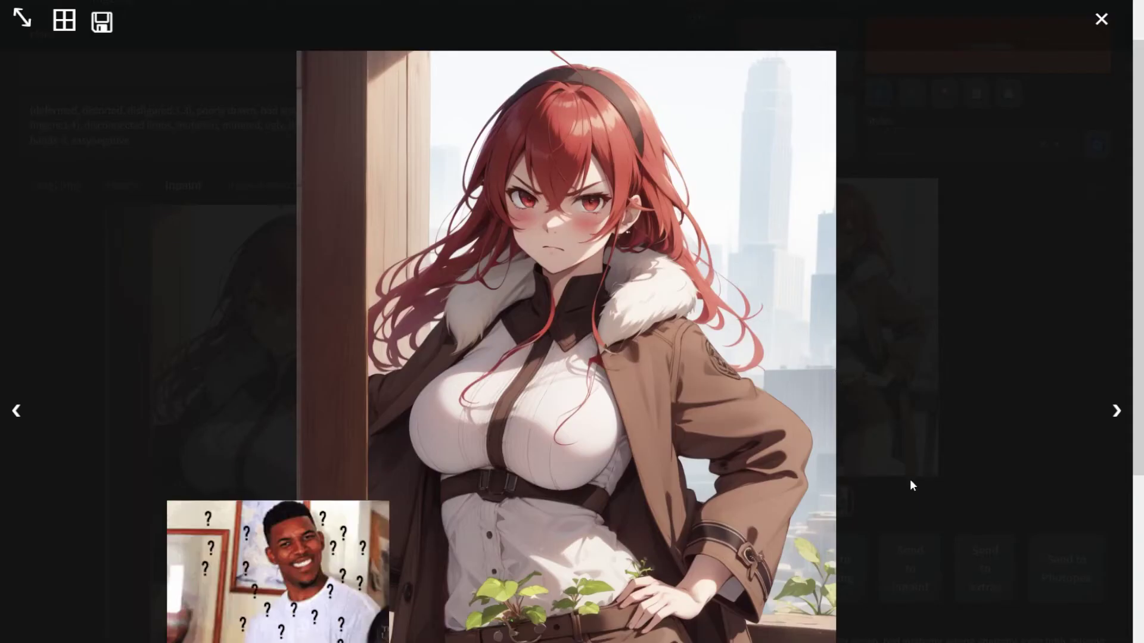
pyautogui.click(1018, 438)
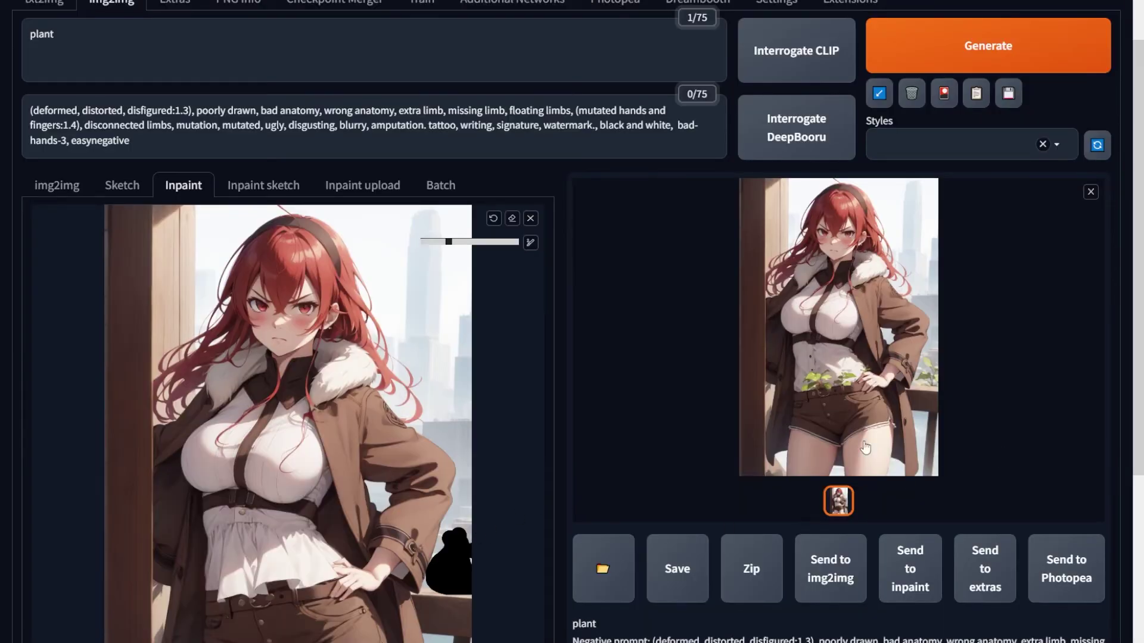
# - Clear the old masks, remask the railing right of the hand, and regenerate the plant
pyautogui.click(493, 219)
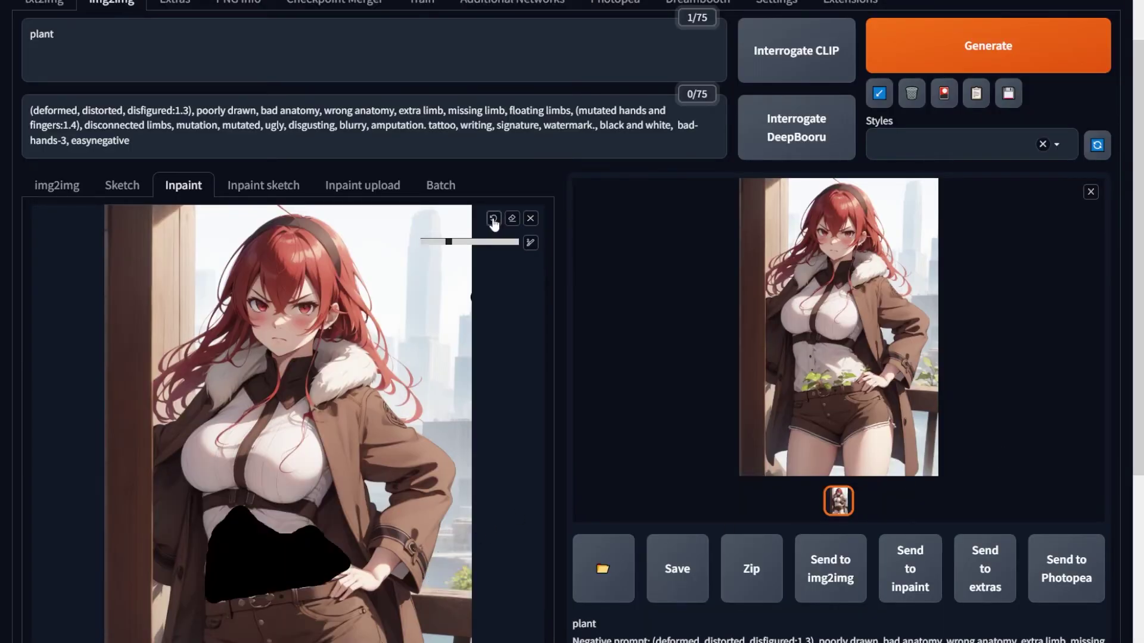
pyautogui.click(493, 219)
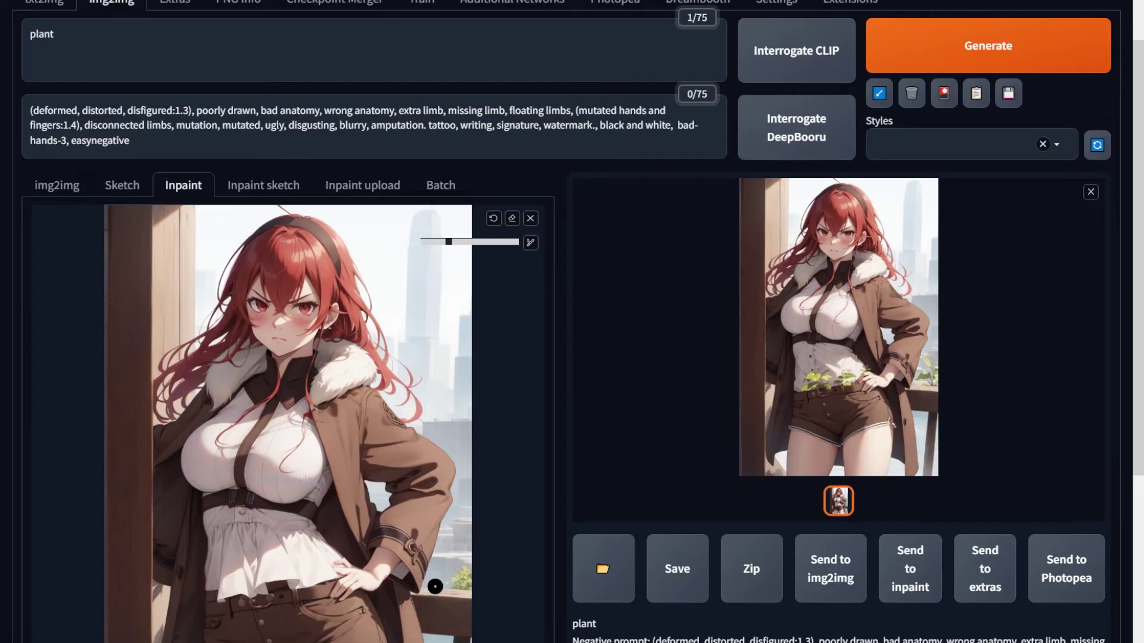
pyautogui.moveTo(437, 577)
pyautogui.mouseDown()
pyautogui.moveTo(455, 545)
pyautogui.moveTo(445, 580)
pyautogui.moveTo(442, 565)
pyautogui.moveTo(460, 580)
pyautogui.mouseUp()
pyautogui.click(991, 42)
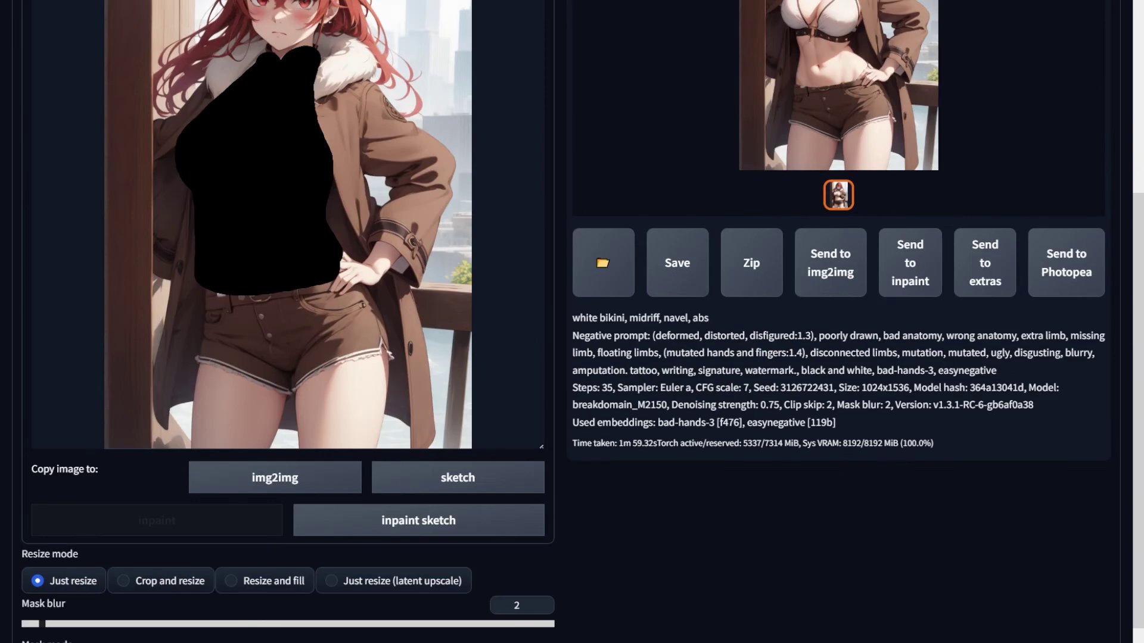
# - Review the 'white bikini, midriff, navel, abs' inpaint result full size
pyautogui.scroll(5, 572, 322)
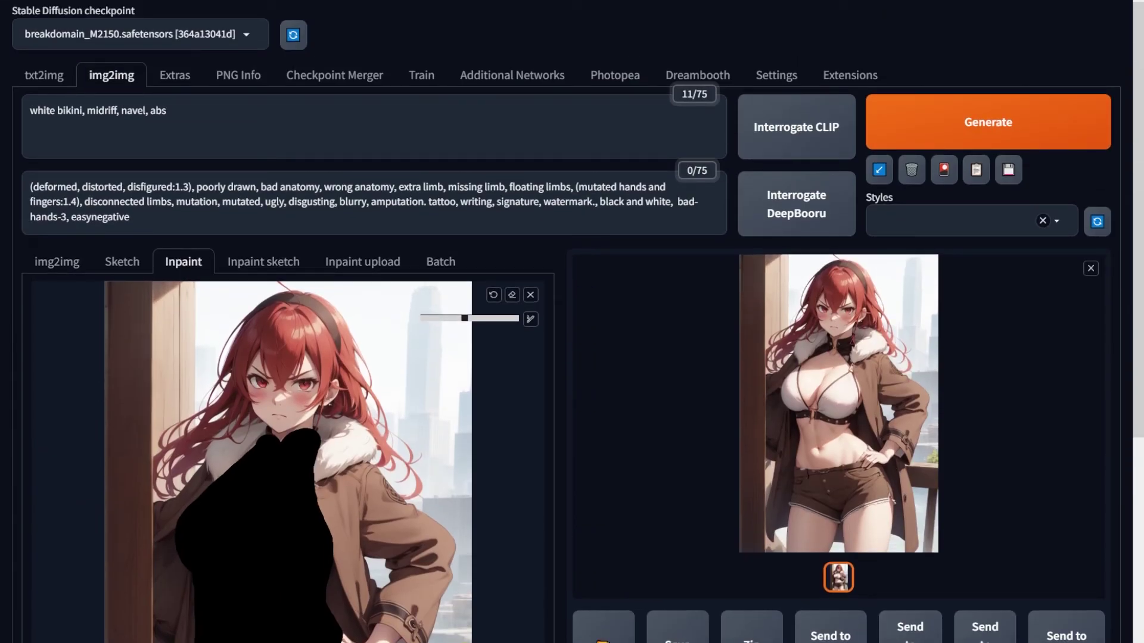
pyautogui.scroll(-3, 301, 534)
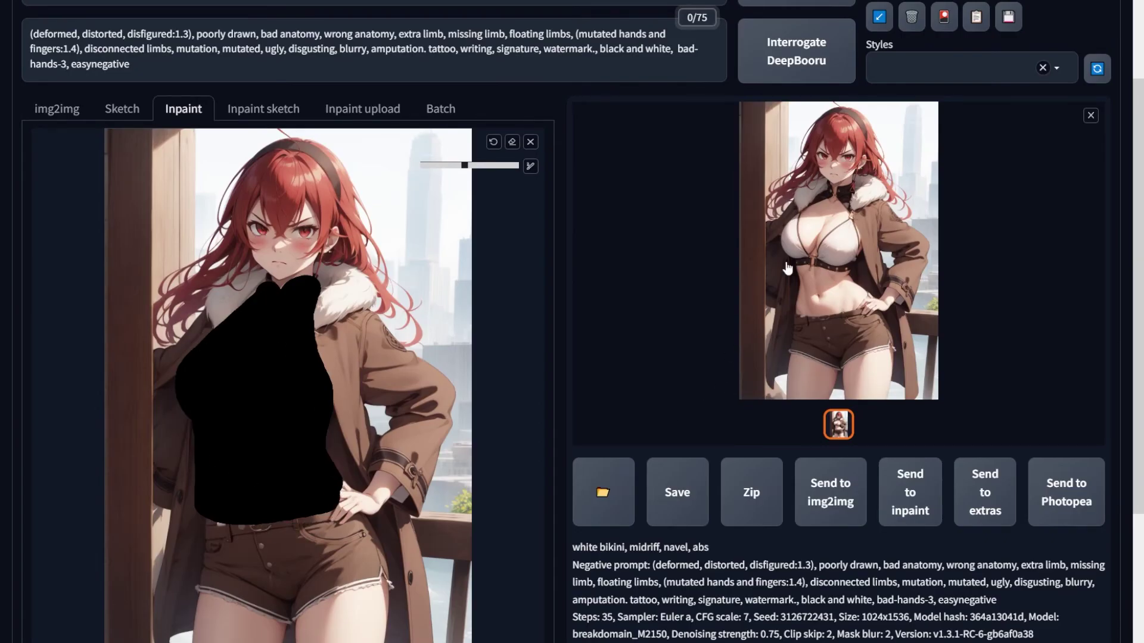
pyautogui.scroll(3, 787, 268)
pyautogui.click(854, 394)
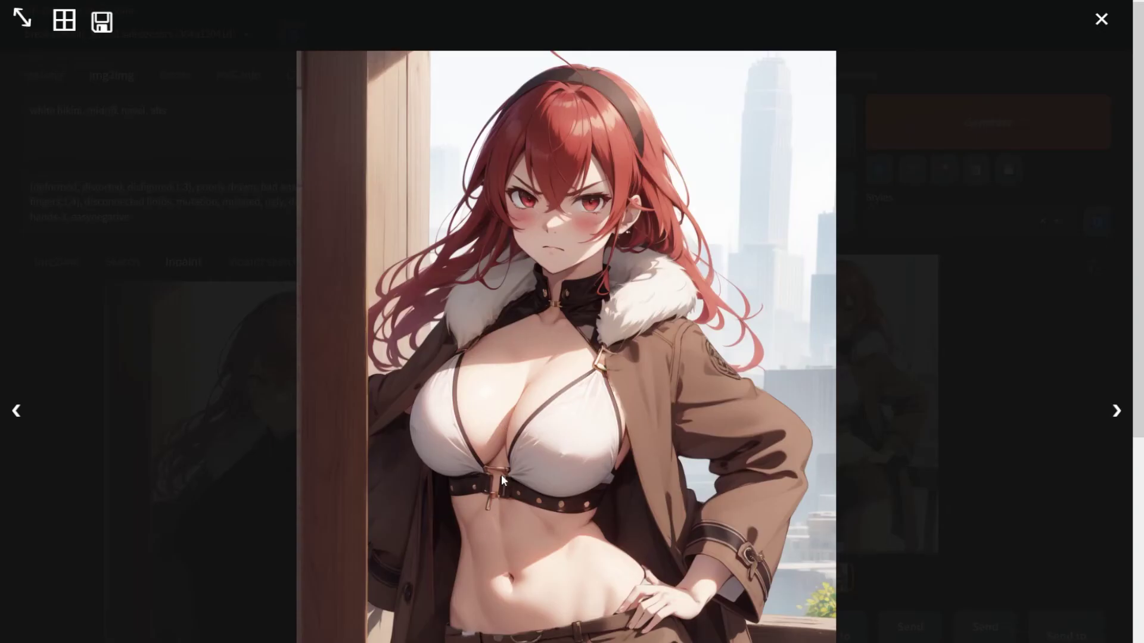
pyautogui.click(435, 407)
pyautogui.scroll(-1, 955, 470)
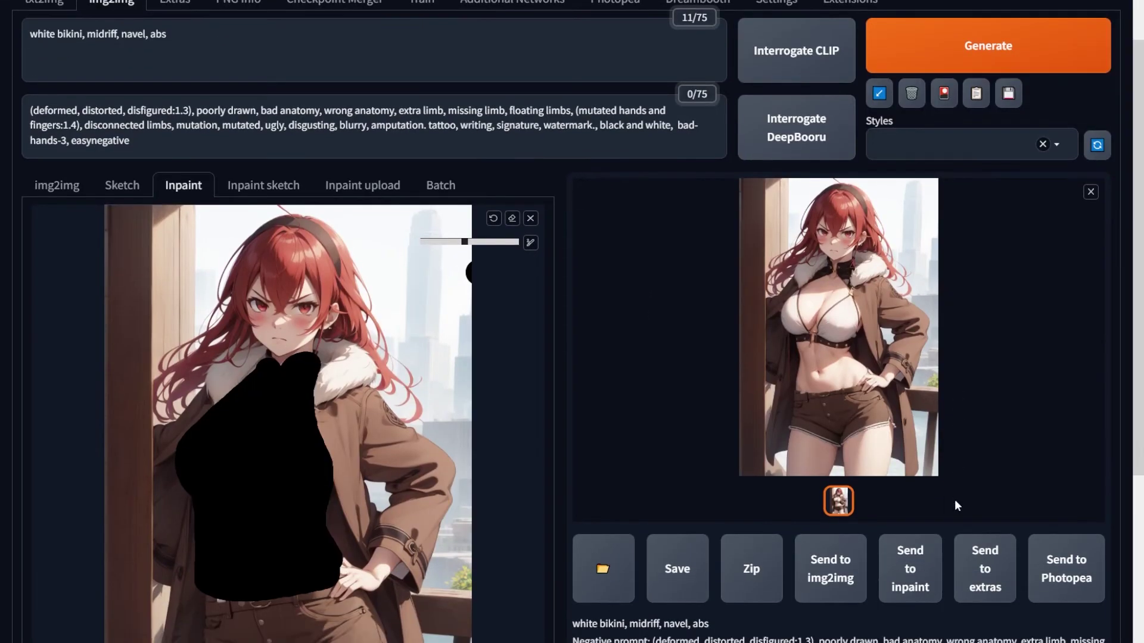
# - Send the bikini image to inpaint, trim the prompt to 'abs', generate, and view the result
pyautogui.click(903, 593)
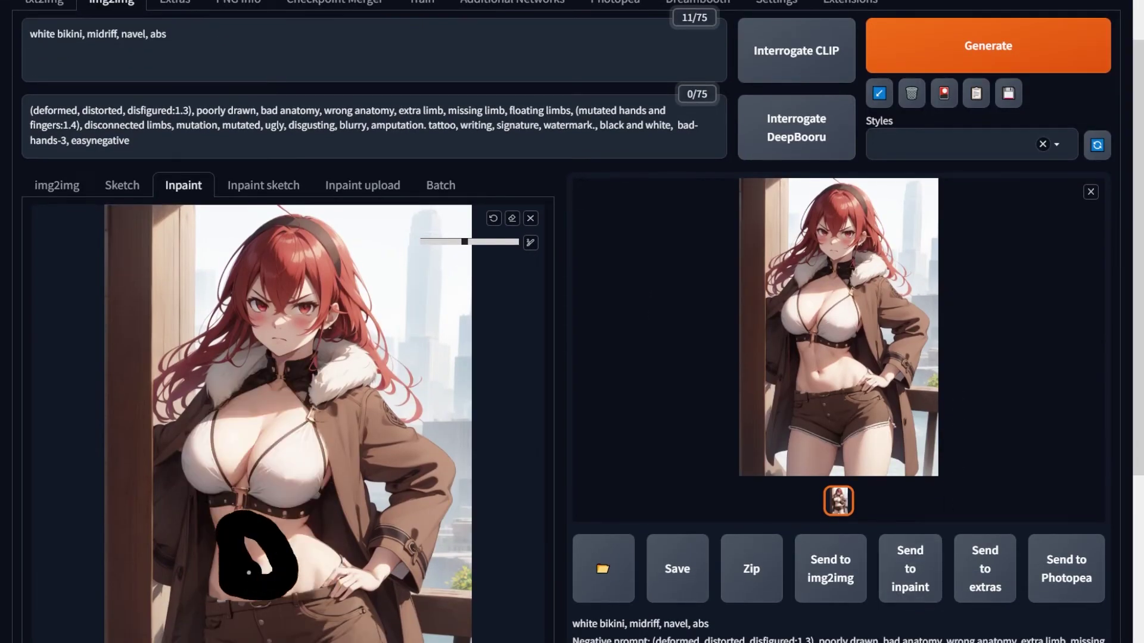
pyautogui.scroll(1, 256, 536)
pyautogui.moveTo(150, 110); pyautogui.dragTo(29, 110)
pyautogui.press('BackSpace')
pyautogui.hotkey('ctrl', 'Return')
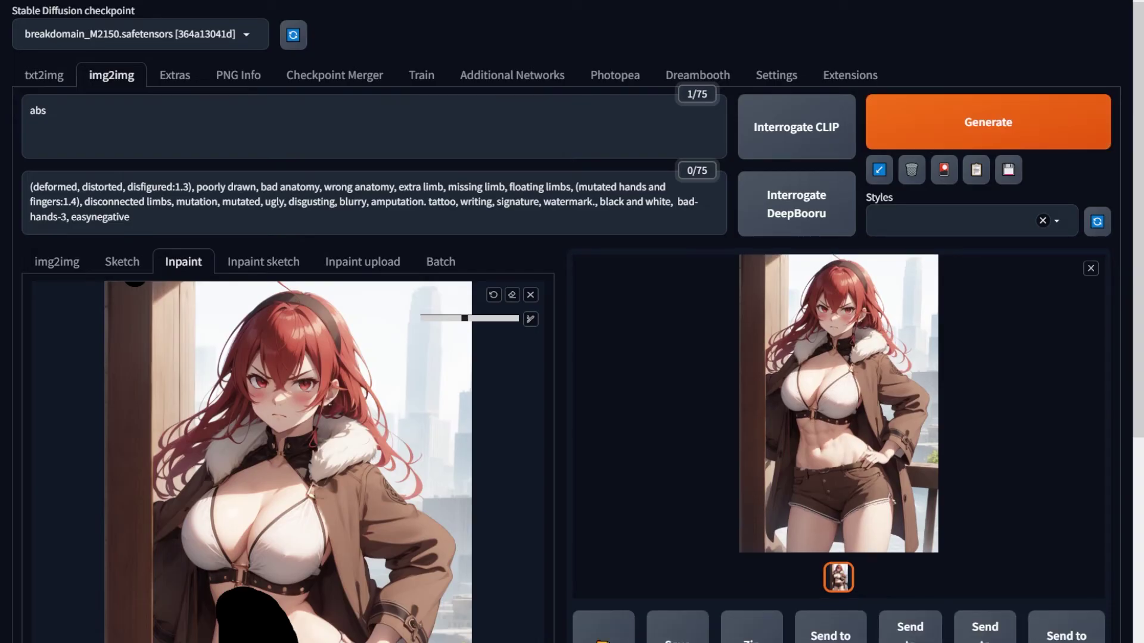
pyautogui.click(882, 456)
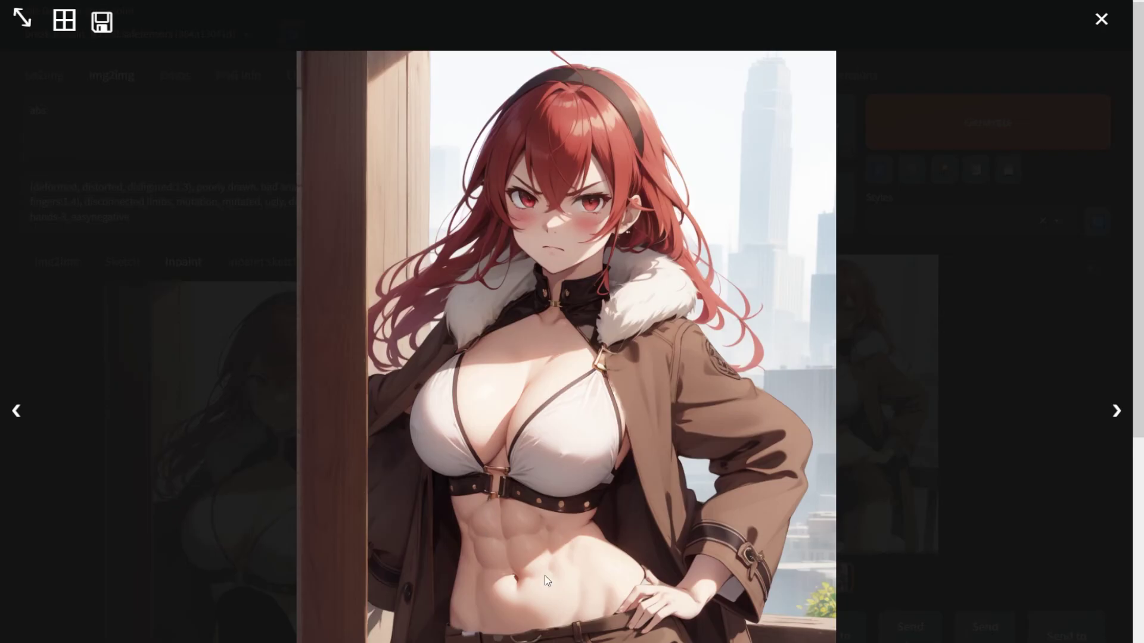
pyautogui.press('Right')
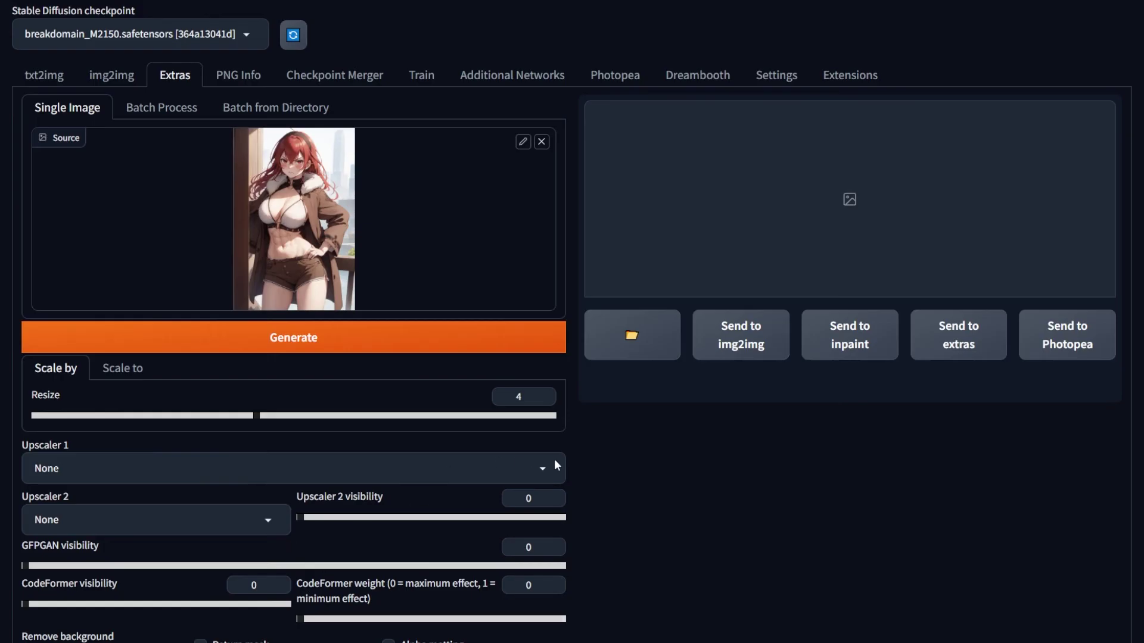
# - Upscale the image by 4 in Extras with R-ESRGAN 4x+ Anime6B as Upscaler 1
pyautogui.click(542, 467)
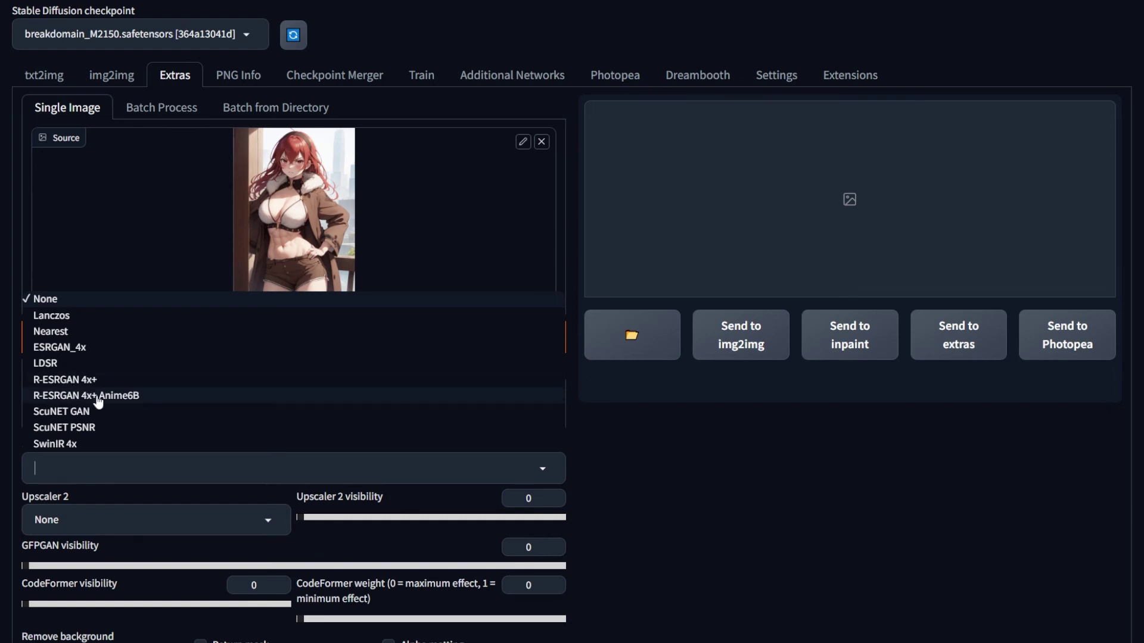
pyautogui.click(169, 400)
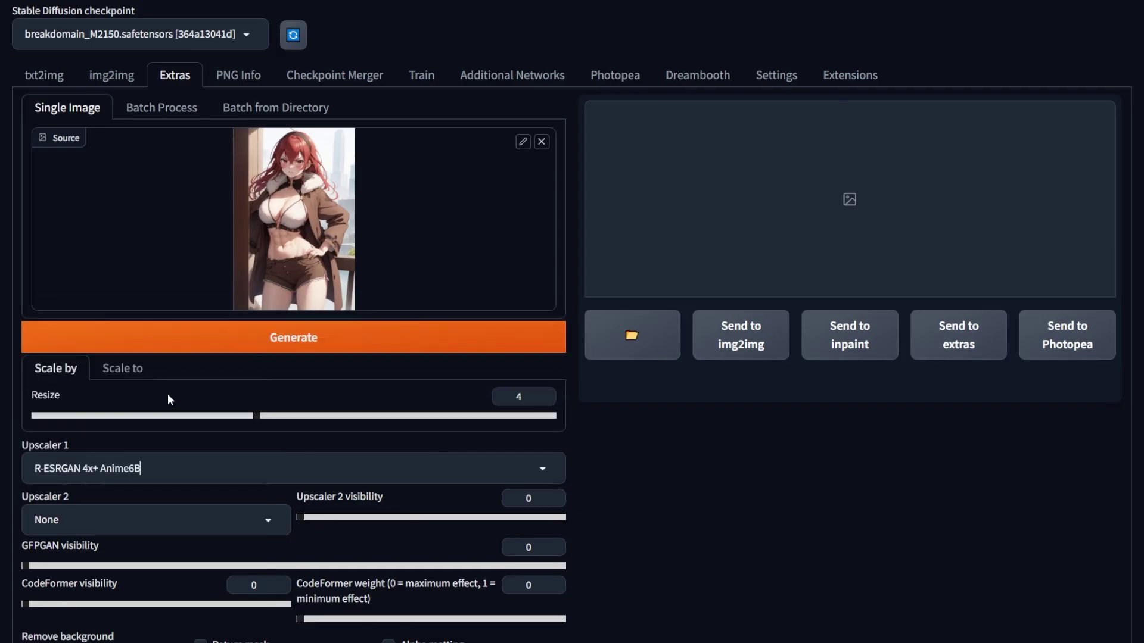
pyautogui.moveTo(256, 416)
pyautogui.mouseDown()
pyautogui.moveTo(158, 417)
pyautogui.moveTo(258, 419)
pyautogui.moveTo(244, 417)
pyautogui.mouseUp()
pyautogui.moveTo(533, 390); pyautogui.dragTo(500, 391)
pyautogui.write('4')
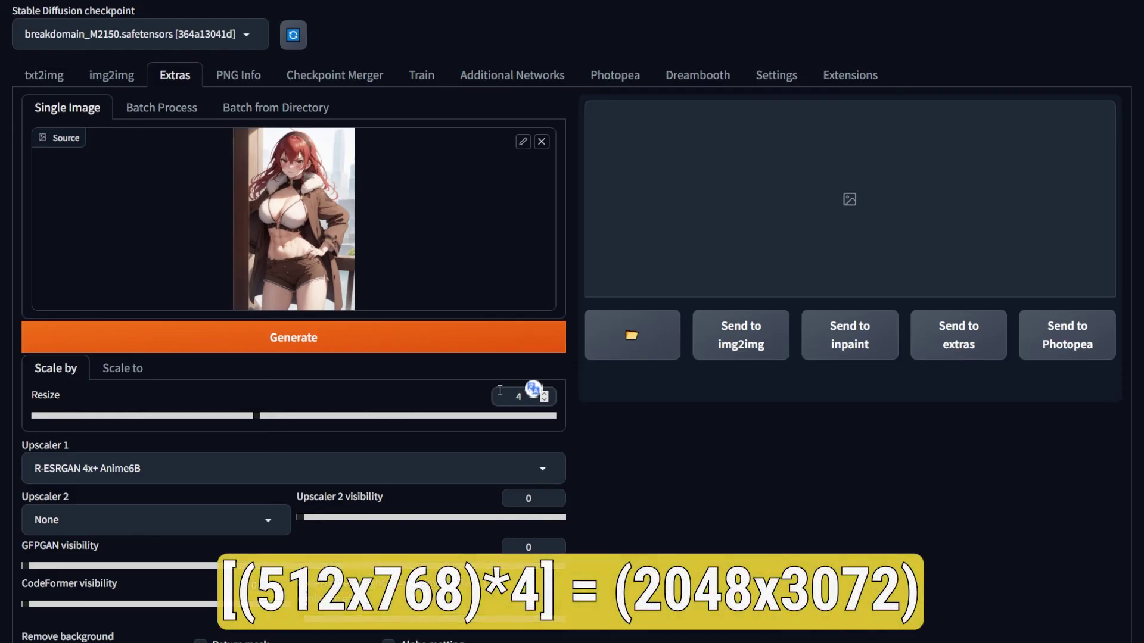
pyautogui.doubleClick(521, 400)
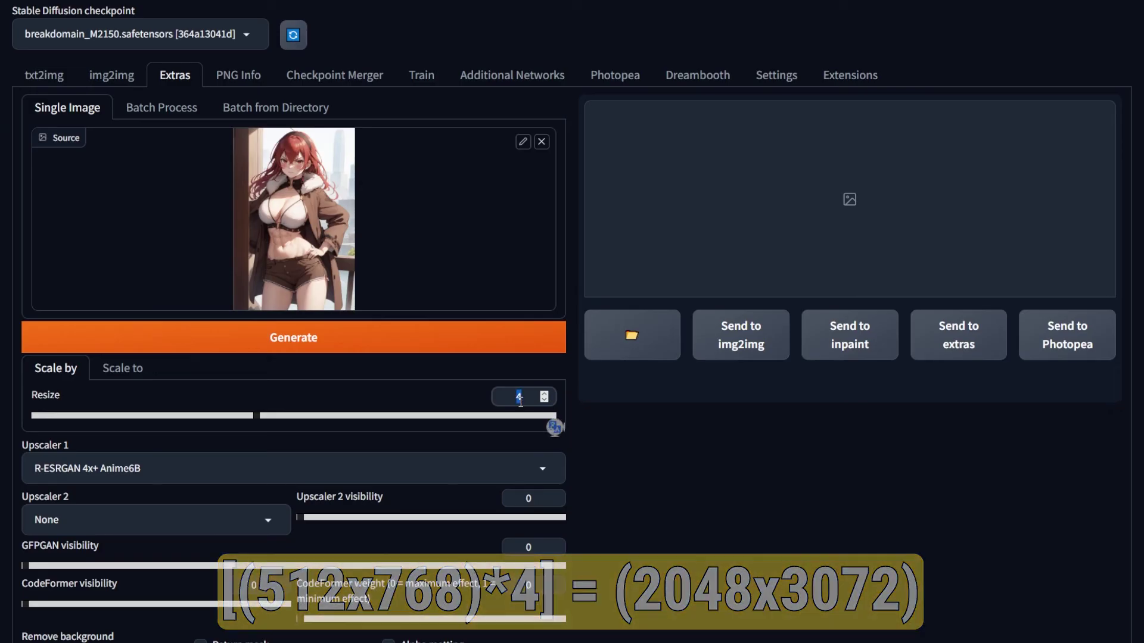
pyautogui.click(450, 334)
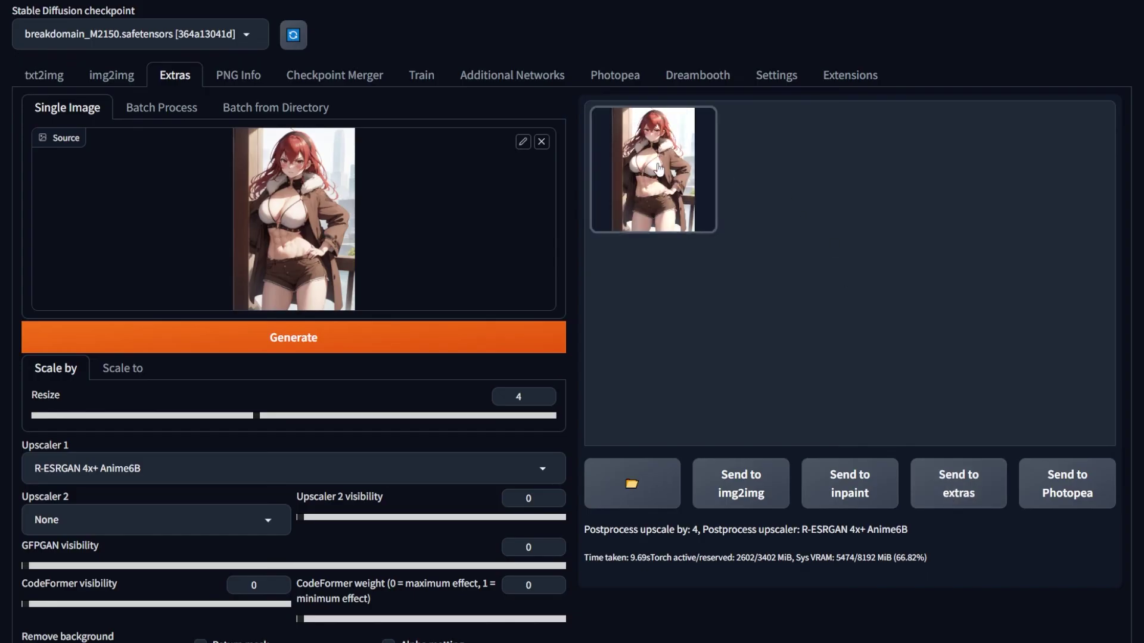